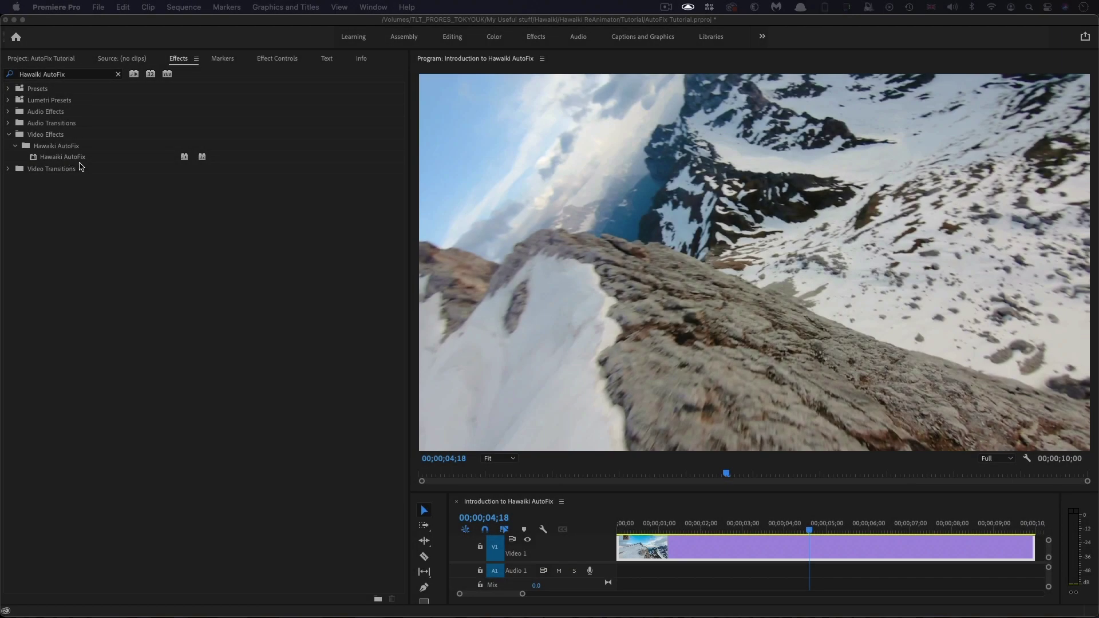
- Scrub the drone clip back to the snowy-ridge frame at 00;00;01;09
{"action": "mouse_move", "coordinate": [805, 526]}
{"action": "left_mouse_down"}
{"action": "mouse_move", "coordinate": [710, 530]}
{"action": "mouse_move", "coordinate": [891, 557]}
{"action": "mouse_move", "coordinate": [672, 549]}
{"action": "left_mouse_up"}
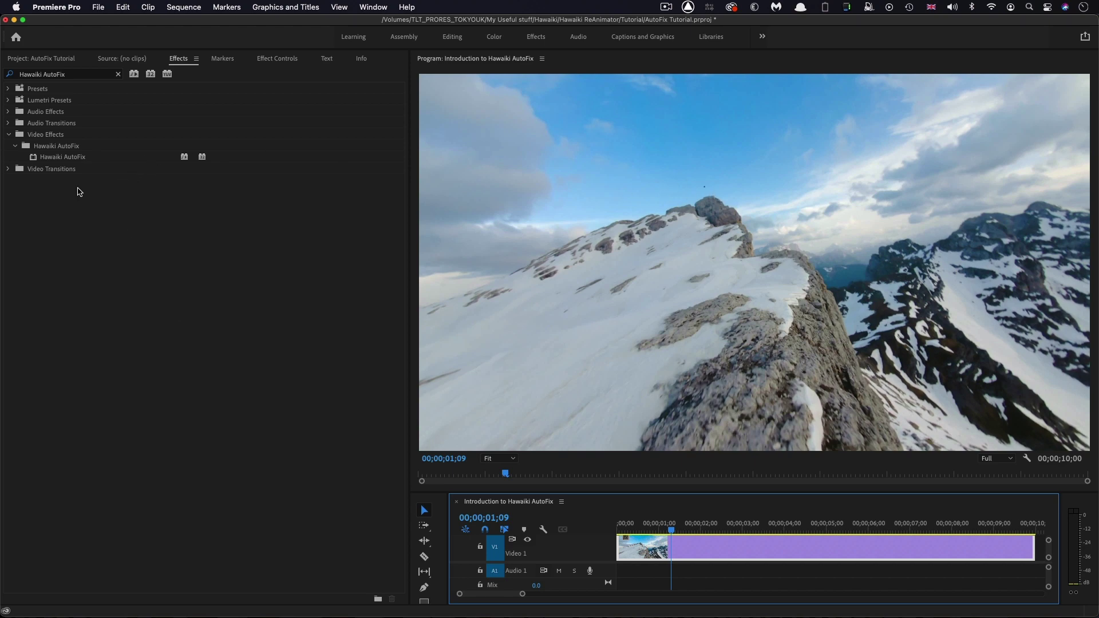
- Apply Hawaiki AutoFix to the V1 mountain clip and place its repair target on the sky speck
{"action": "left_click", "coordinate": [32, 159]}
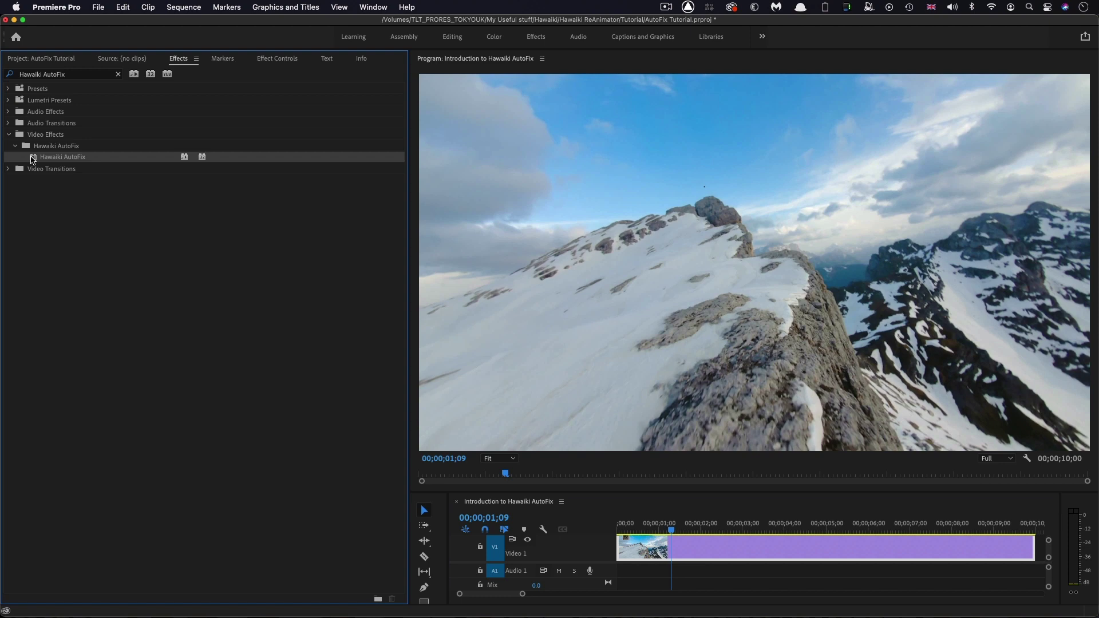
{"action": "left_click_drag", "start_coordinate": [33, 160], "coordinate": [742, 555]}
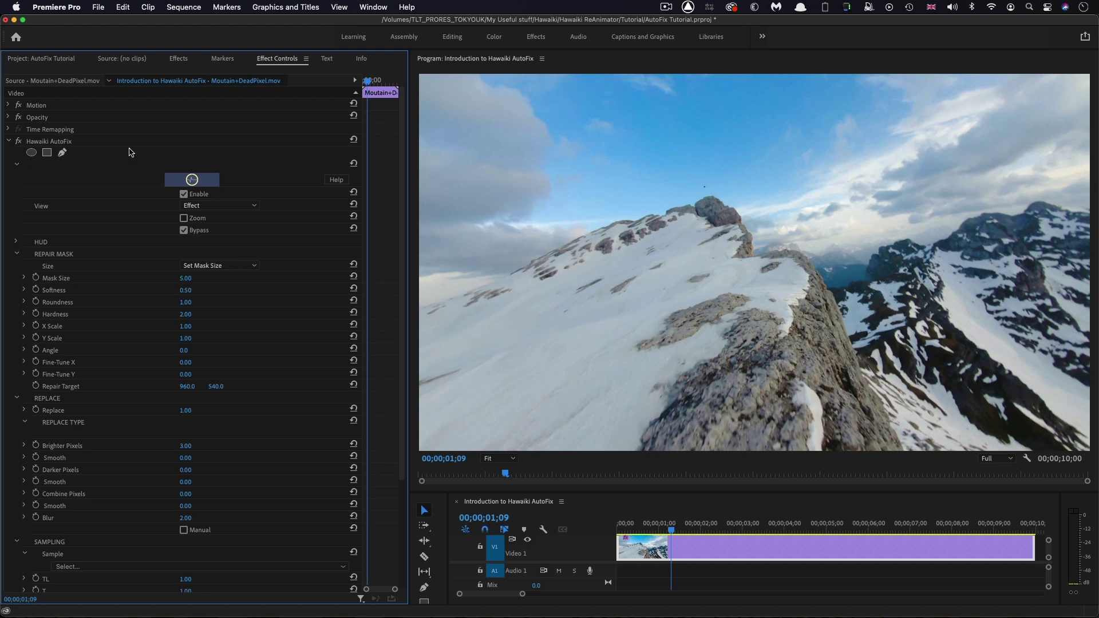
{"action": "left_click", "coordinate": [51, 143]}
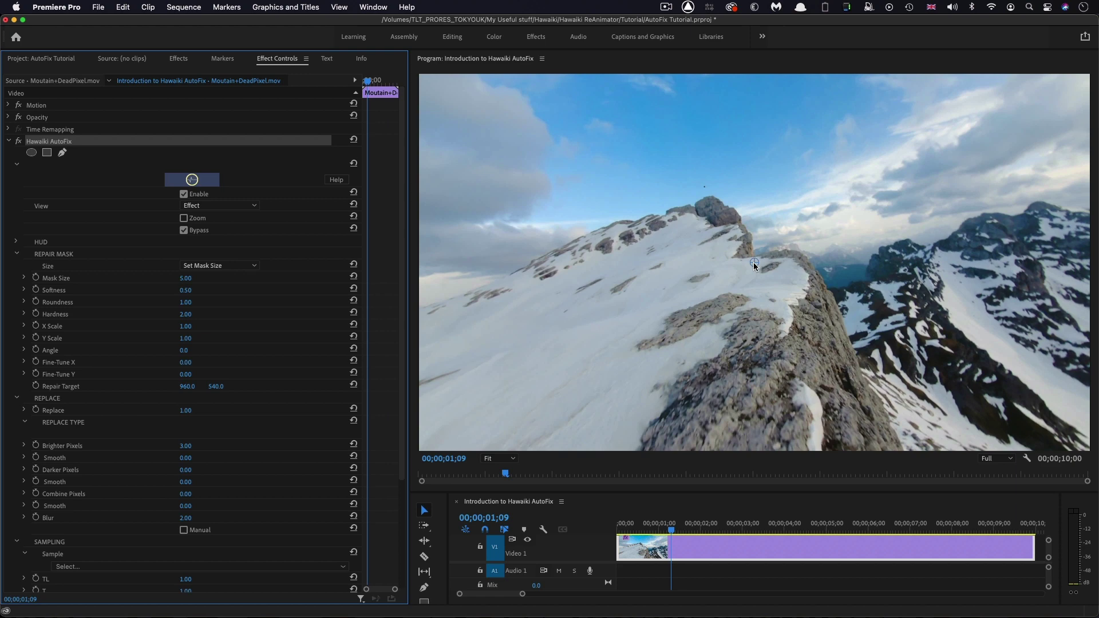
{"action": "mouse_move", "coordinate": [754, 264]}
{"action": "left_mouse_down"}
{"action": "mouse_move", "coordinate": [726, 198]}
{"action": "mouse_move", "coordinate": [706, 191]}
{"action": "left_mouse_up"}
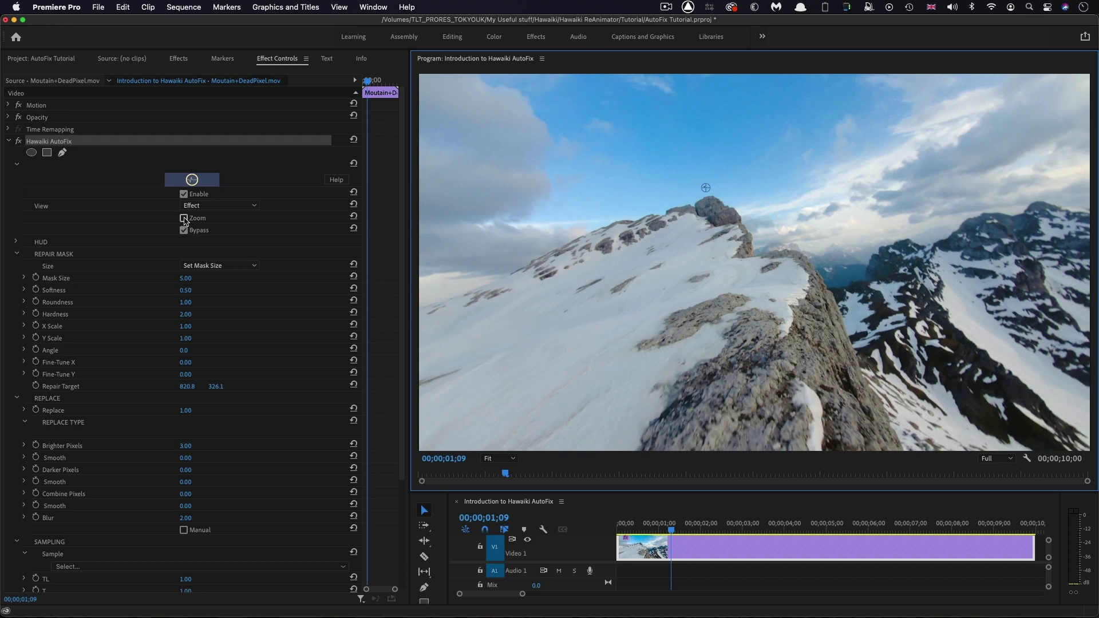
- Turn on Zoom and nudge the Fine-Tune joystick until the dead pixel sits in the red circle
{"action": "left_click", "coordinate": [184, 218]}
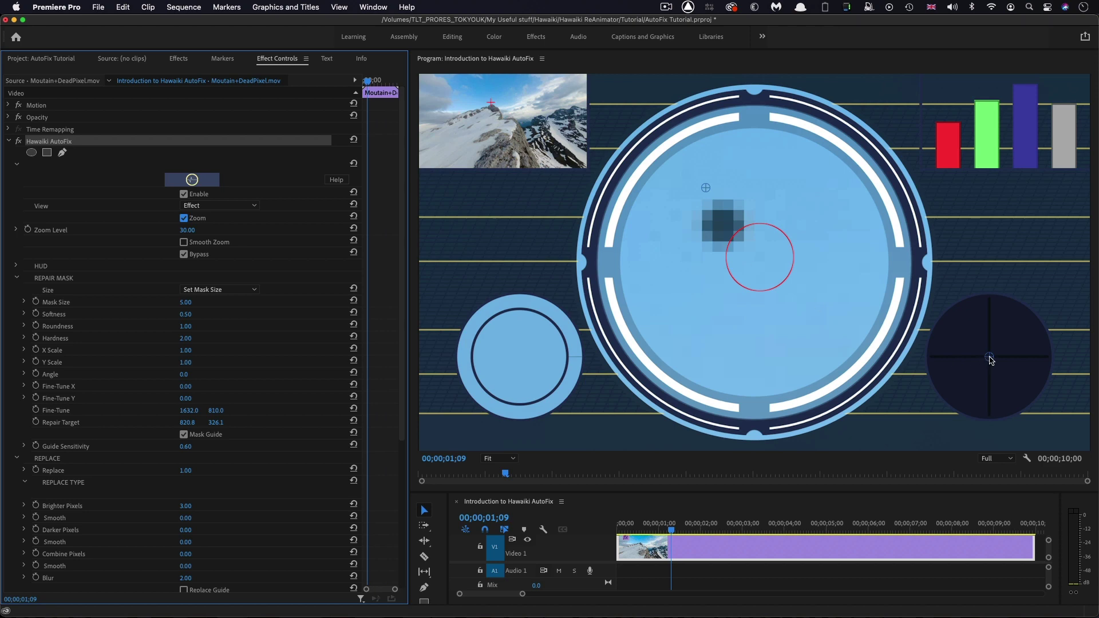
{"action": "left_click_drag", "start_coordinate": [992, 360], "coordinate": [1004, 368]}
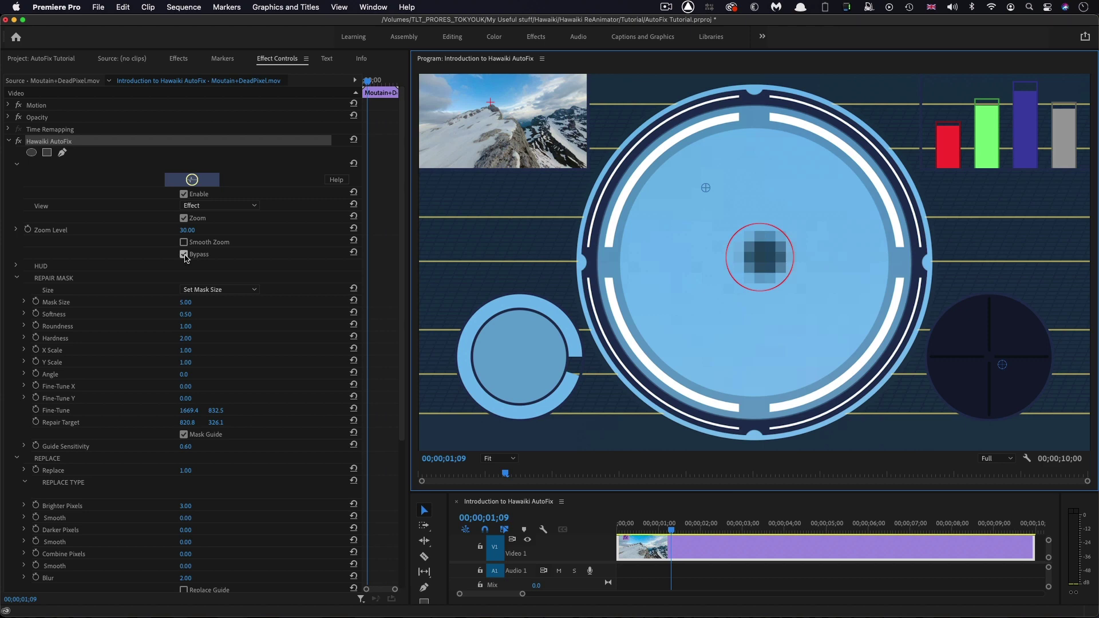
- Toggle Bypass to compare repaired and raw pixel, then enlarge the Mask Size
{"action": "left_click", "coordinate": [184, 254]}
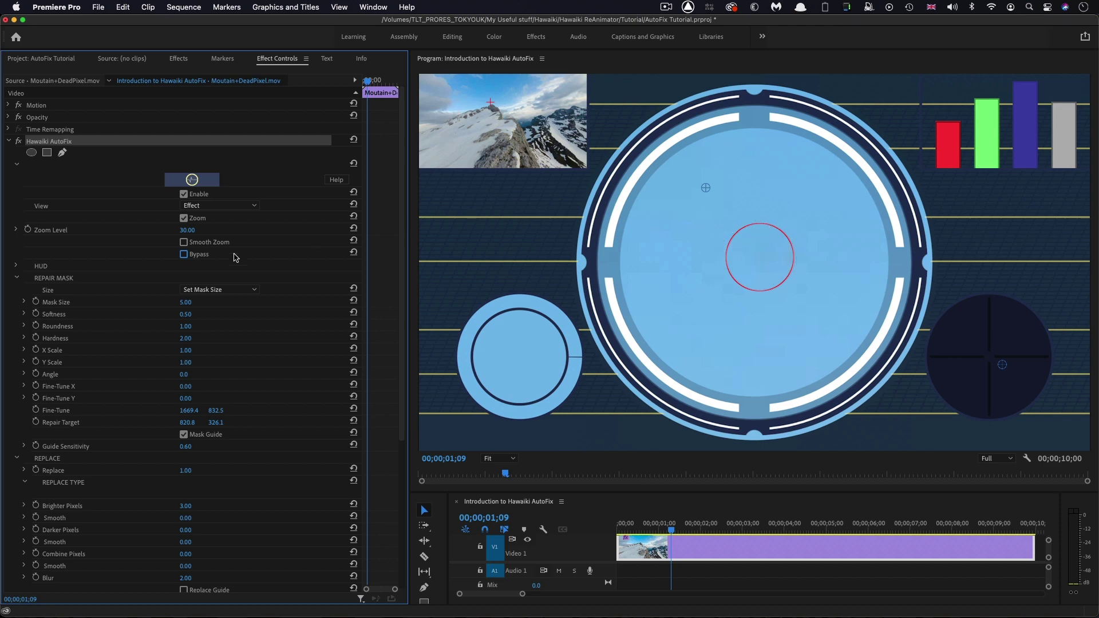
{"action": "left_click", "coordinate": [184, 254]}
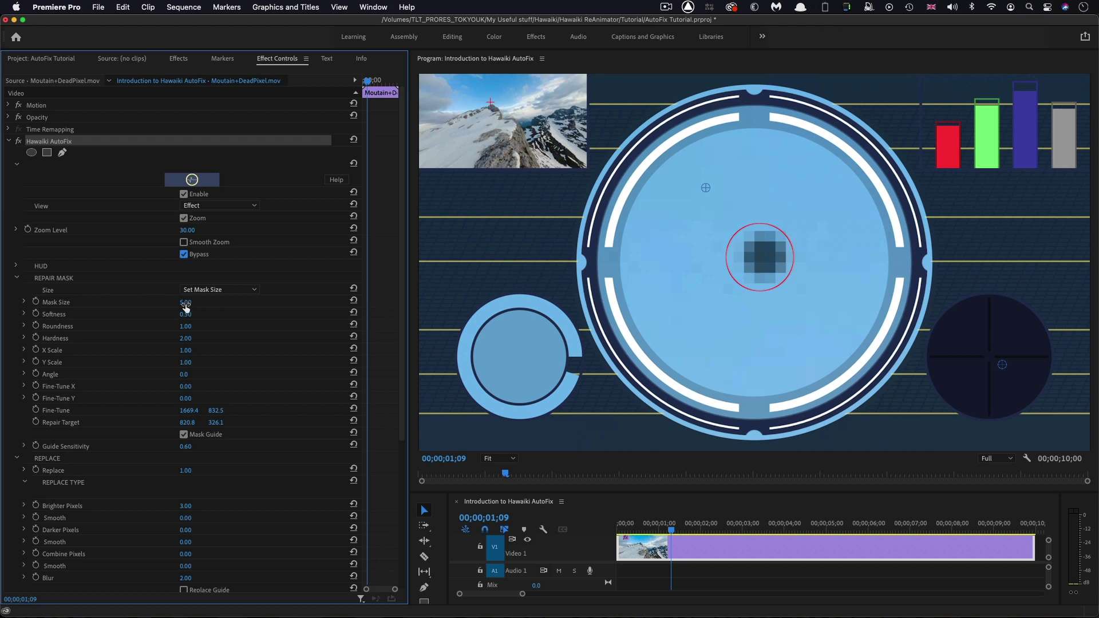
{"action": "mouse_move", "coordinate": [186, 308]}
{"action": "left_mouse_down"}
{"action": "mouse_move", "coordinate": [229, 308]}
{"action": "mouse_move", "coordinate": [195, 303]}
{"action": "left_mouse_up"}
- Step the mask Size through 3x3 and 5x5 to 7x7, then preview the repair
{"action": "left_click", "coordinate": [210, 291]}
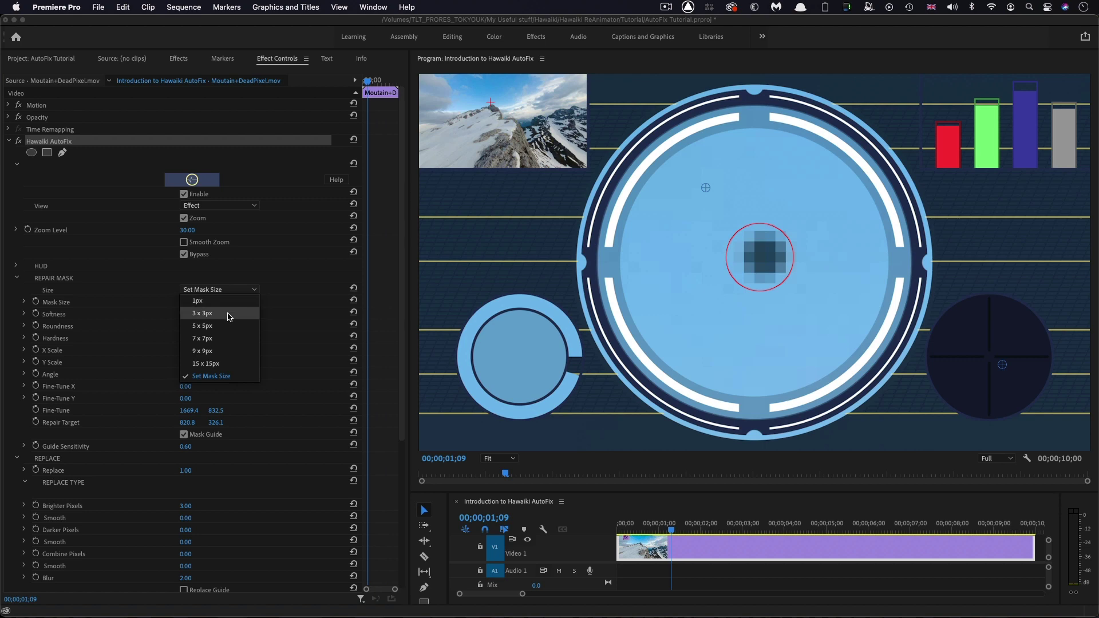
{"action": "left_click", "coordinate": [229, 317]}
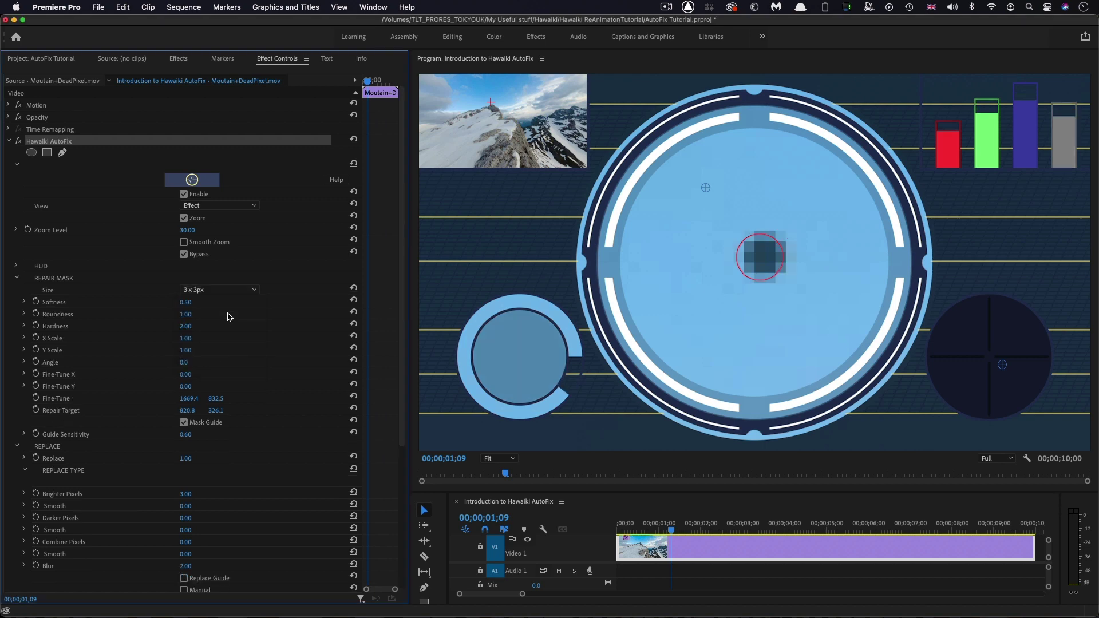
{"action": "left_click", "coordinate": [201, 289]}
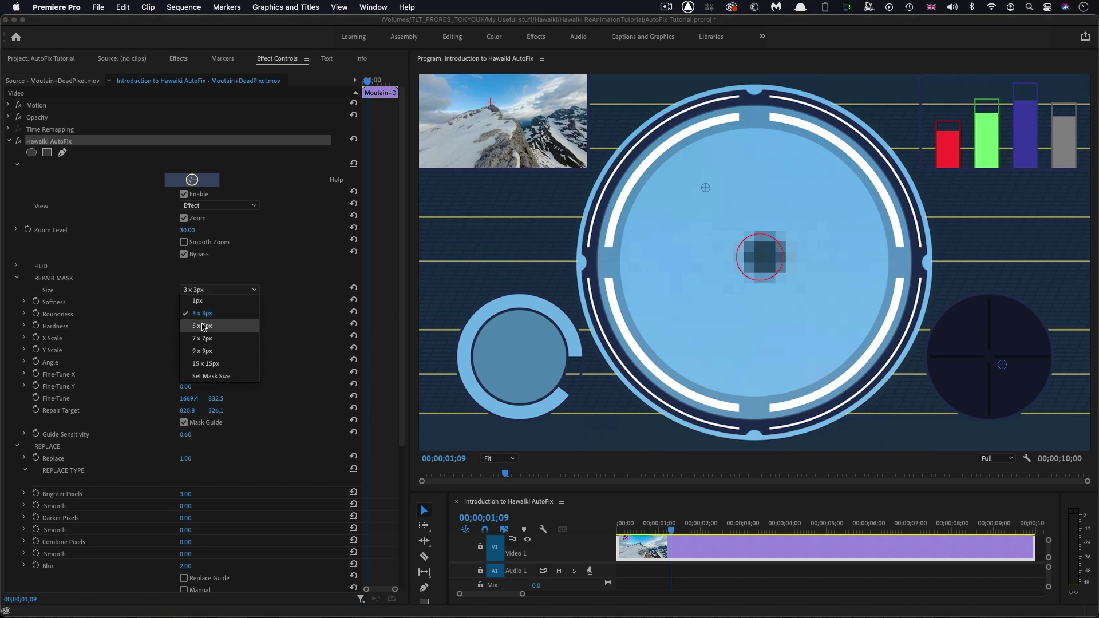
{"action": "left_click", "coordinate": [202, 326]}
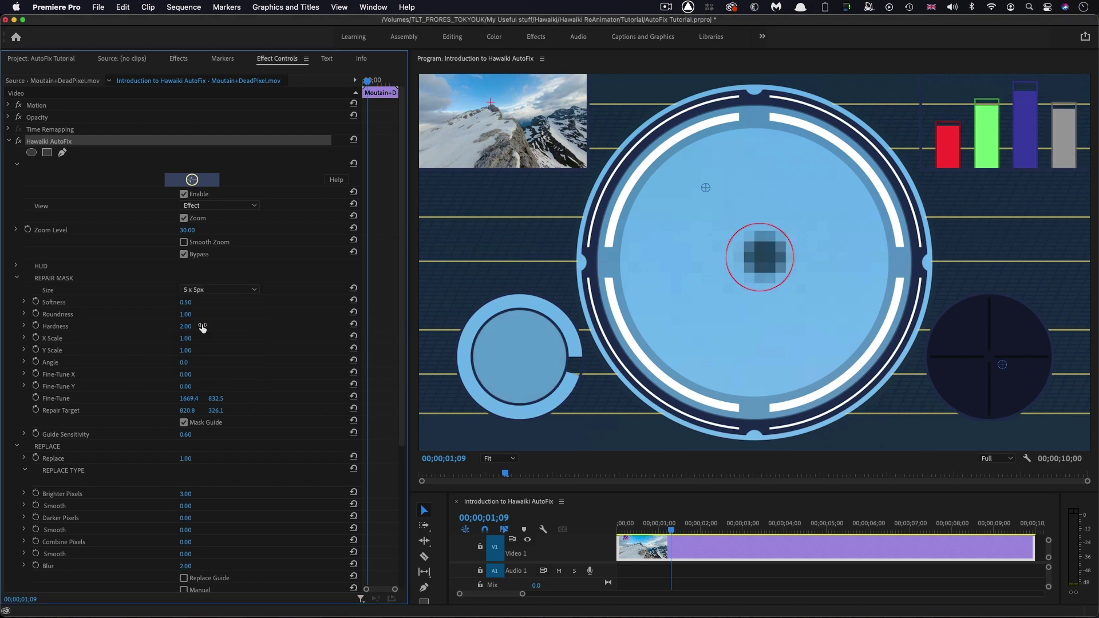
{"action": "left_click", "coordinate": [206, 290]}
{"action": "left_click", "coordinate": [208, 342]}
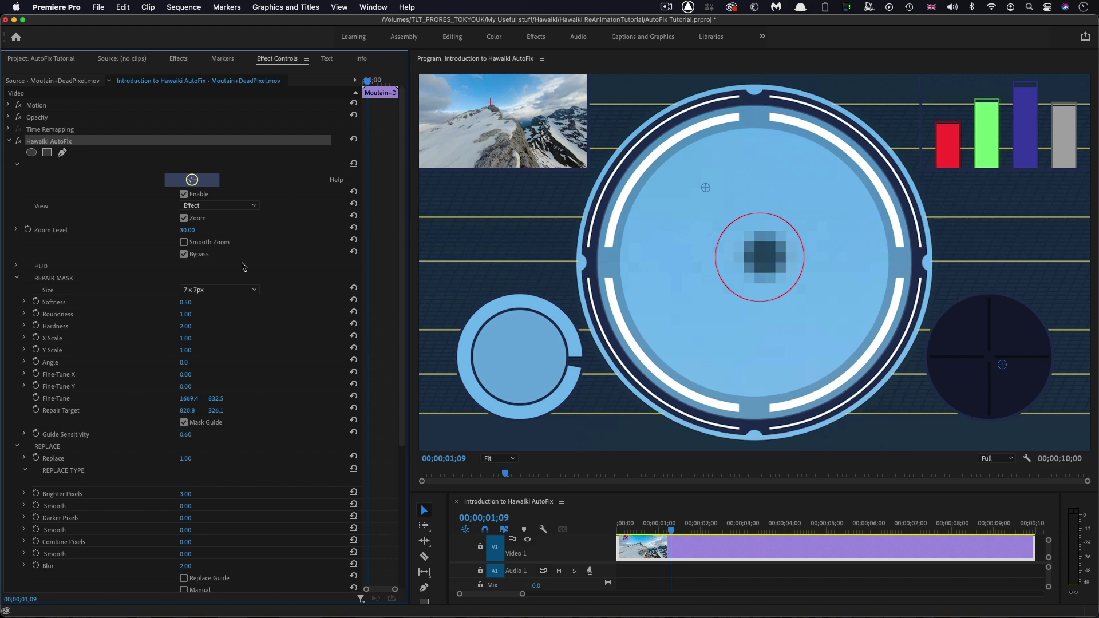
{"action": "left_click", "coordinate": [183, 255]}
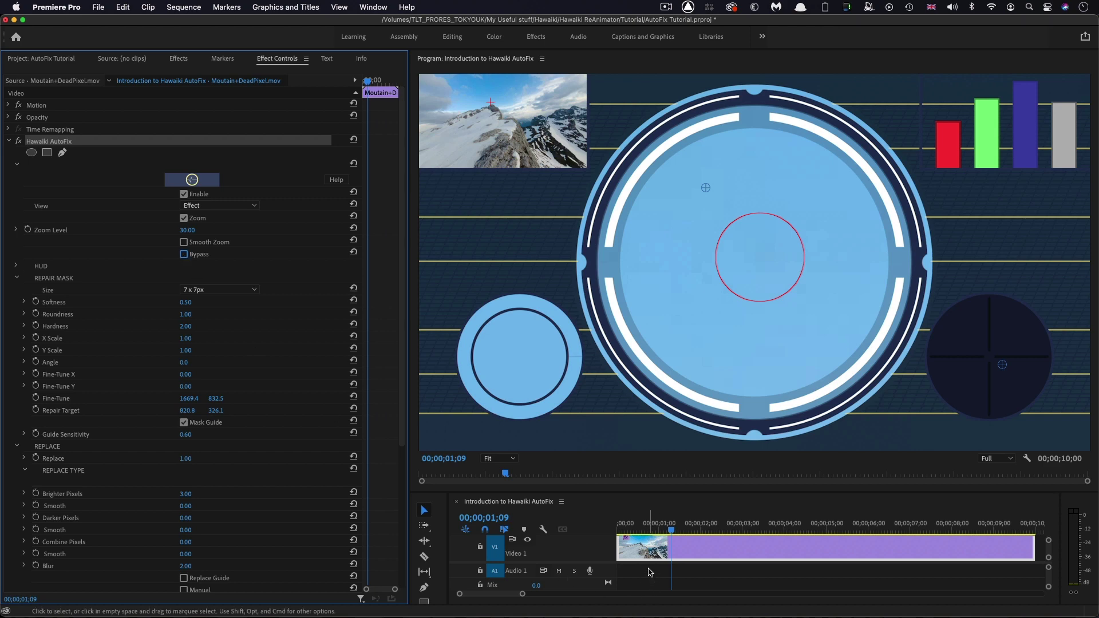
- Move to the rocky-ridge frame near 00;00;04;18, collapse Repair Mask, and lower Brighter Pixels to 1.46
{"action": "left_click_drag", "start_coordinate": [672, 531], "coordinate": [825, 543]}
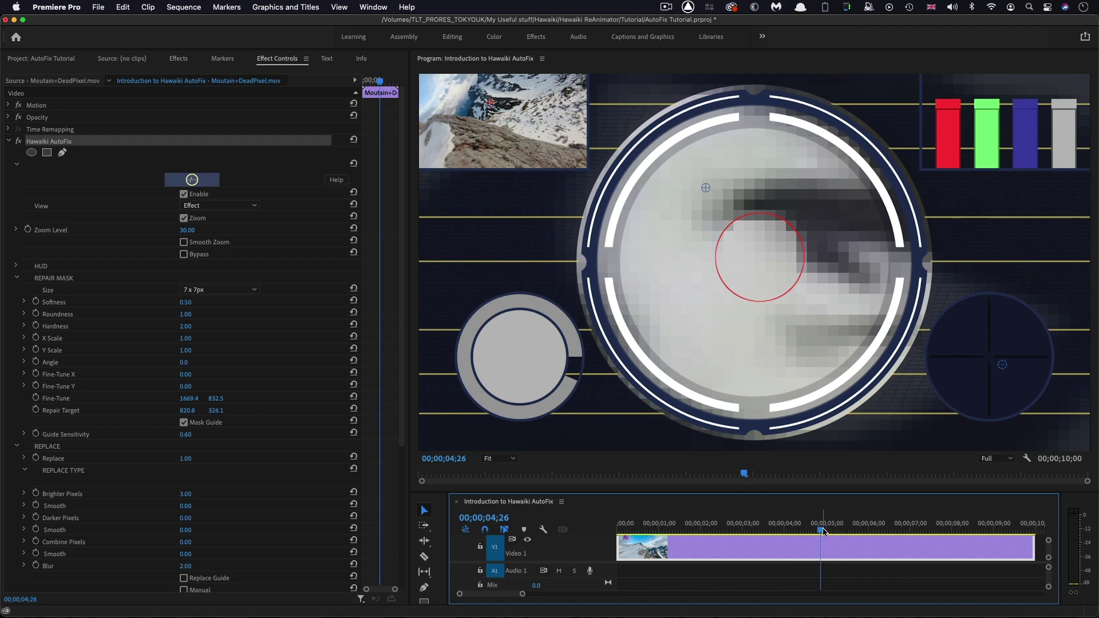
{"action": "left_click_drag", "start_coordinate": [825, 531], "coordinate": [812, 535]}
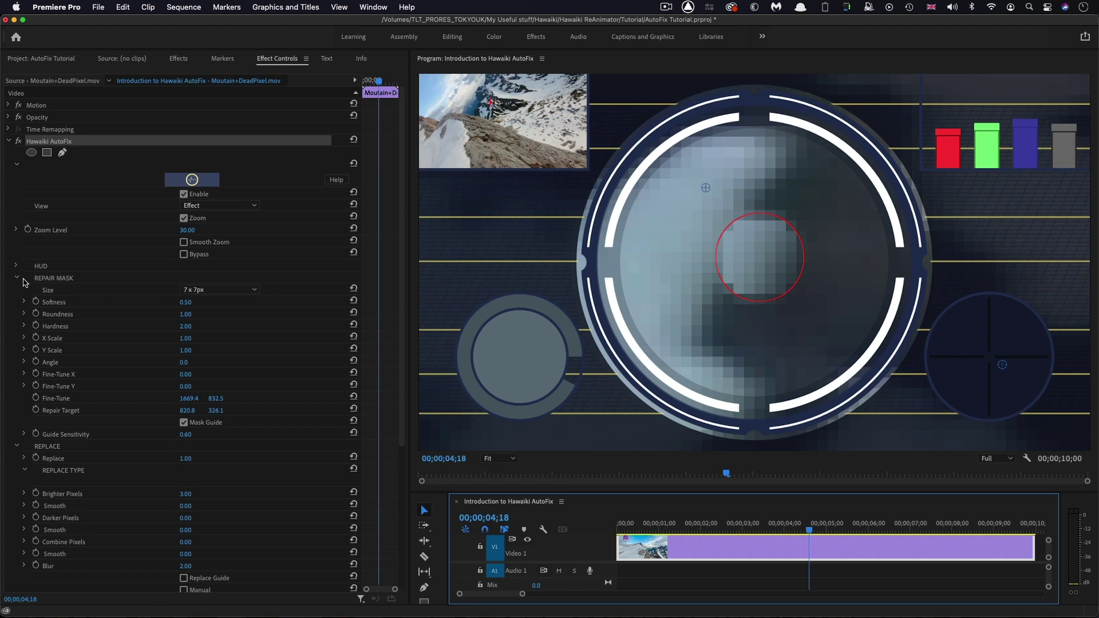
{"action": "left_click", "coordinate": [17, 278]}
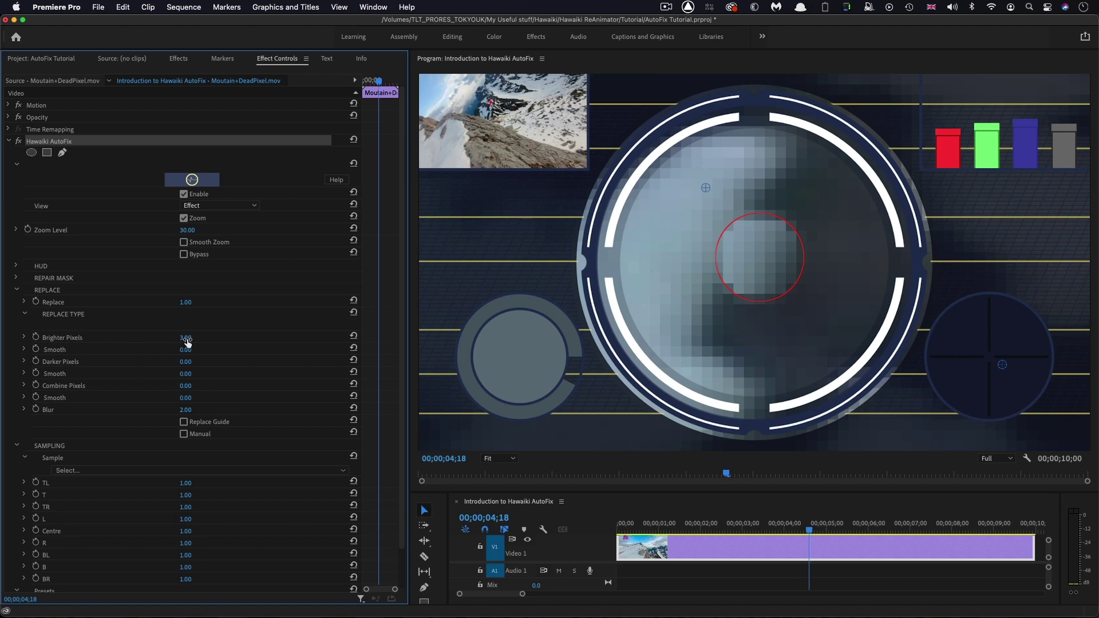
{"action": "left_click_drag", "start_coordinate": [186, 338], "coordinate": [229, 362]}
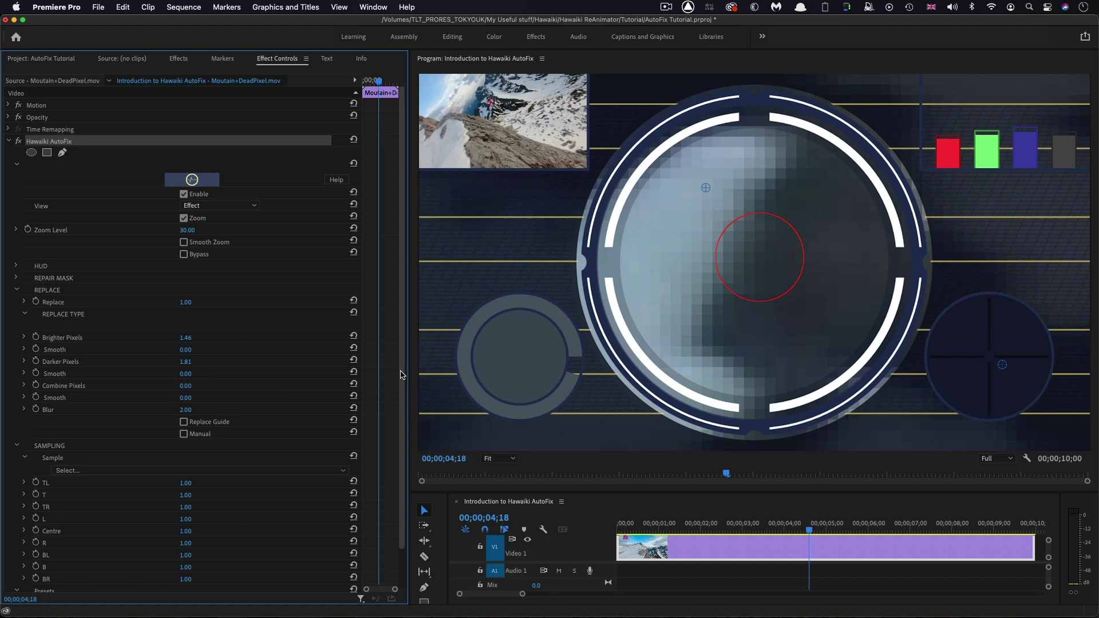
- Reset Brighter Pixels to its default and collapse the Replace settings
{"action": "left_click", "coordinate": [354, 336]}
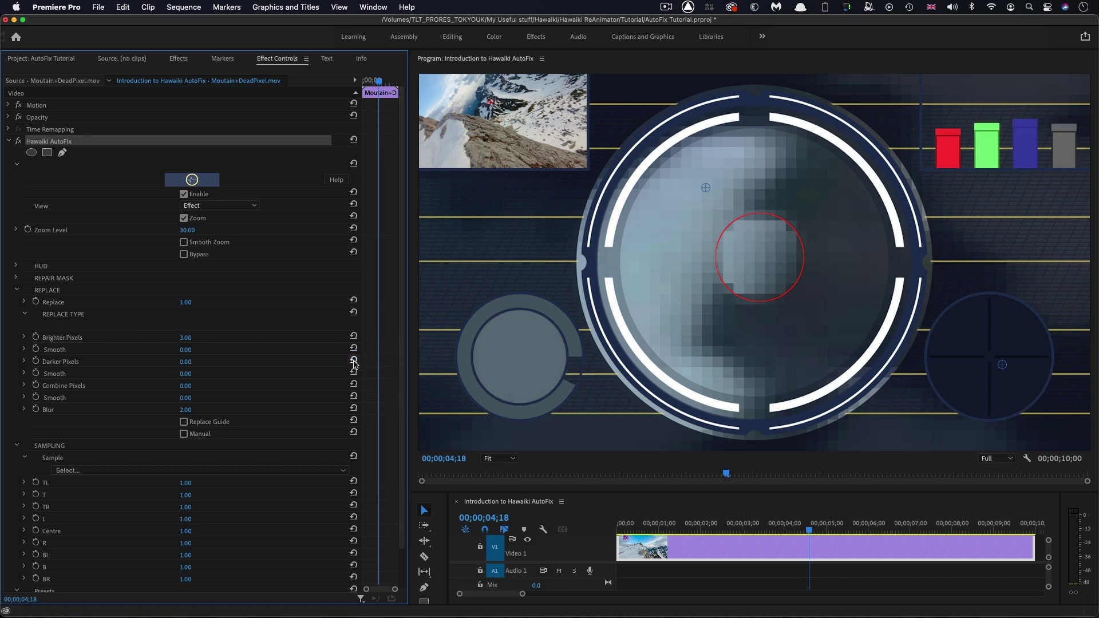
{"action": "scroll", "coordinate": [353, 344], "scroll_direction": "down", "scroll_amount": 2}
{"action": "left_click", "coordinate": [353, 319]}
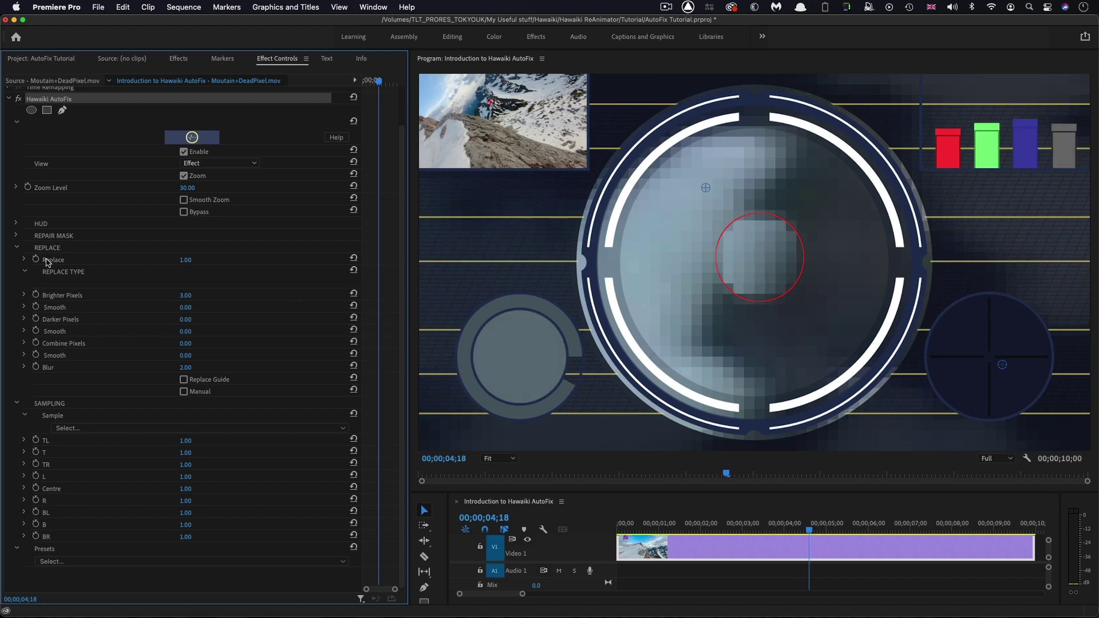
{"action": "left_click", "coordinate": [16, 247]}
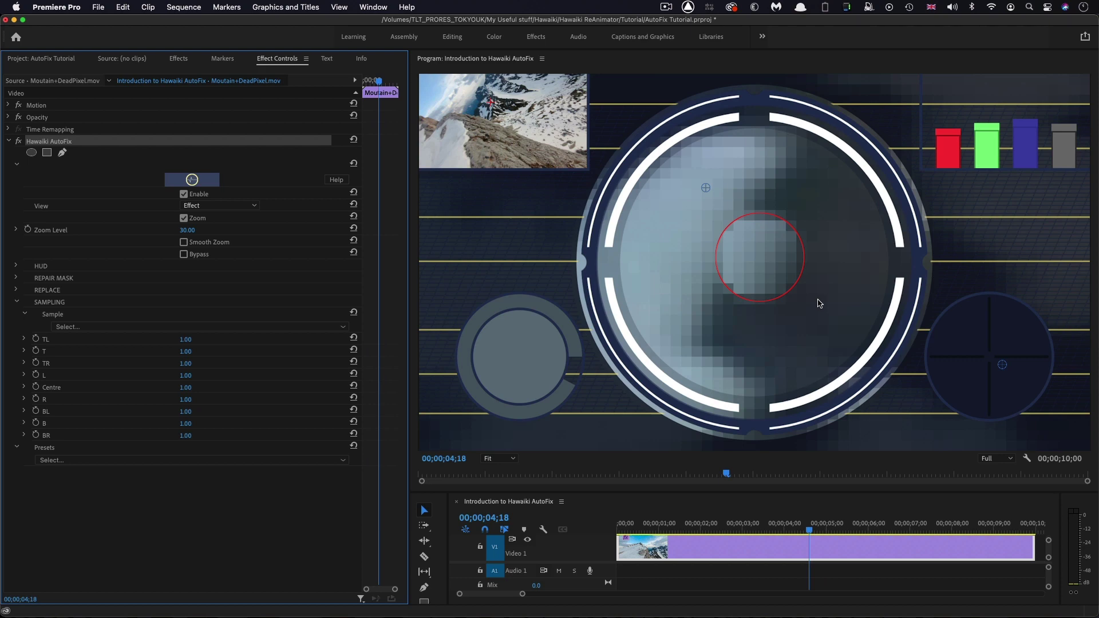
- Apply the 6 Right sampling preset and set the TL sample weight to 0.81
{"action": "left_click", "coordinate": [309, 327]}
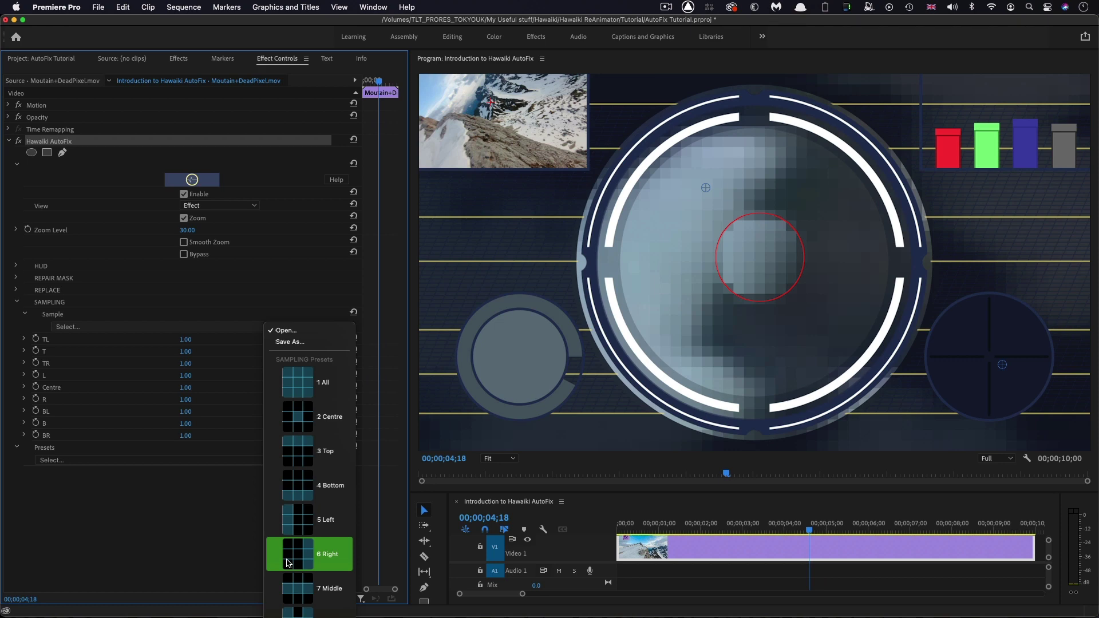
{"action": "left_click", "coordinate": [288, 562]}
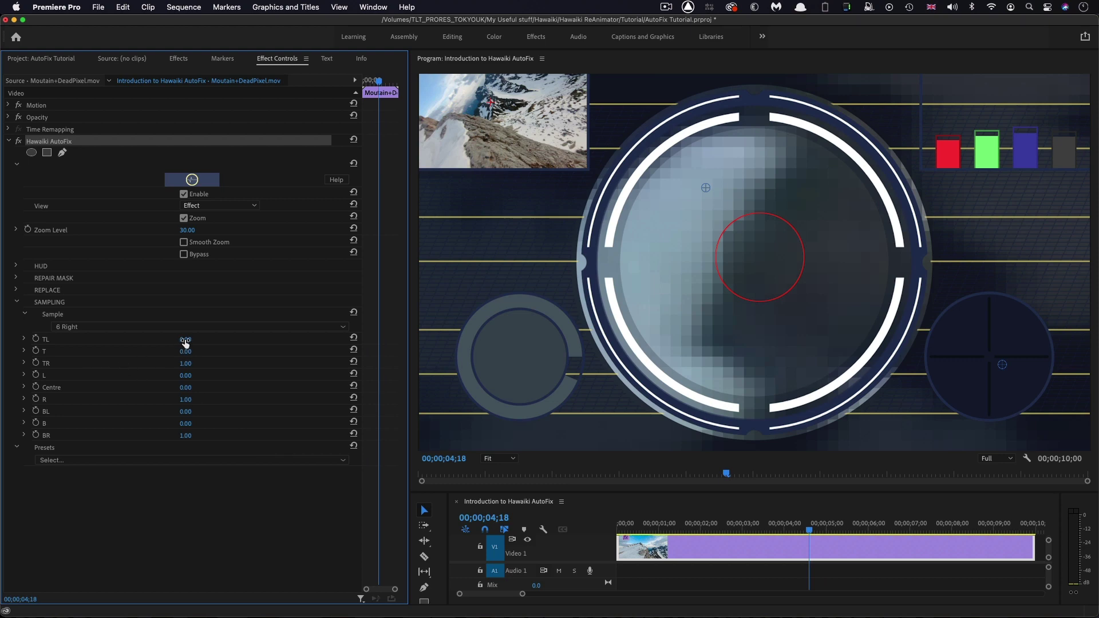
{"action": "left_click_drag", "start_coordinate": [182, 341], "coordinate": [172, 341]}
{"action": "mouse_move", "coordinate": [189, 342]}
{"action": "left_mouse_down"}
{"action": "mouse_move", "coordinate": [217, 343]}
{"action": "mouse_move", "coordinate": [172, 339]}
{"action": "left_mouse_up"}
- Toggle Zoom, move to an earlier frame, and try Zoom Level 56 and 82 before settling on 30
{"action": "left_click", "coordinate": [184, 218]}
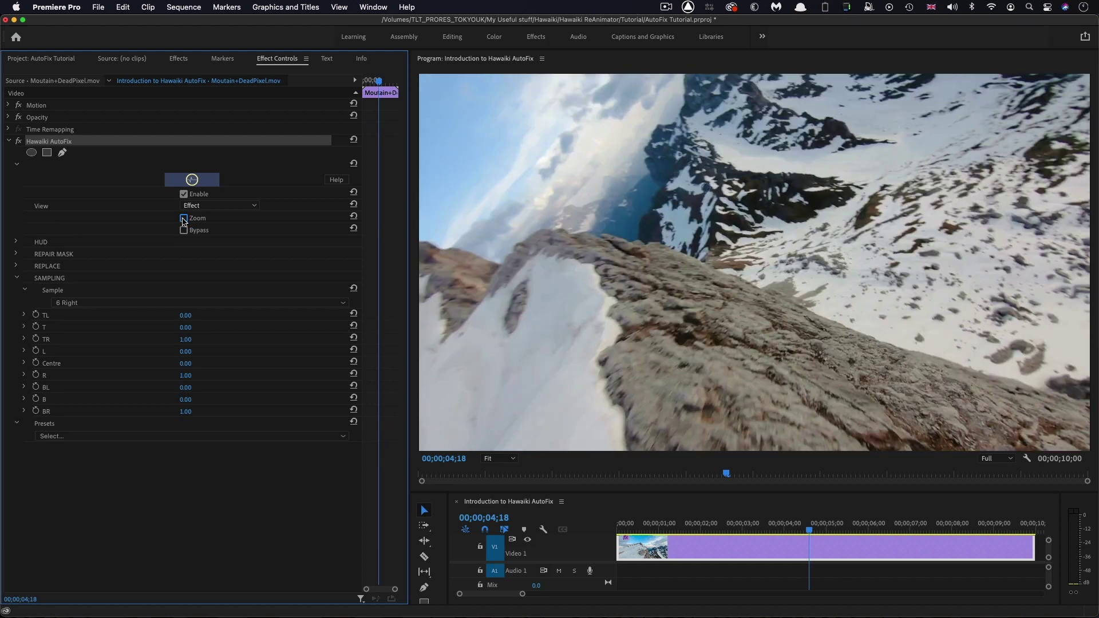
{"action": "left_click", "coordinate": [664, 523]}
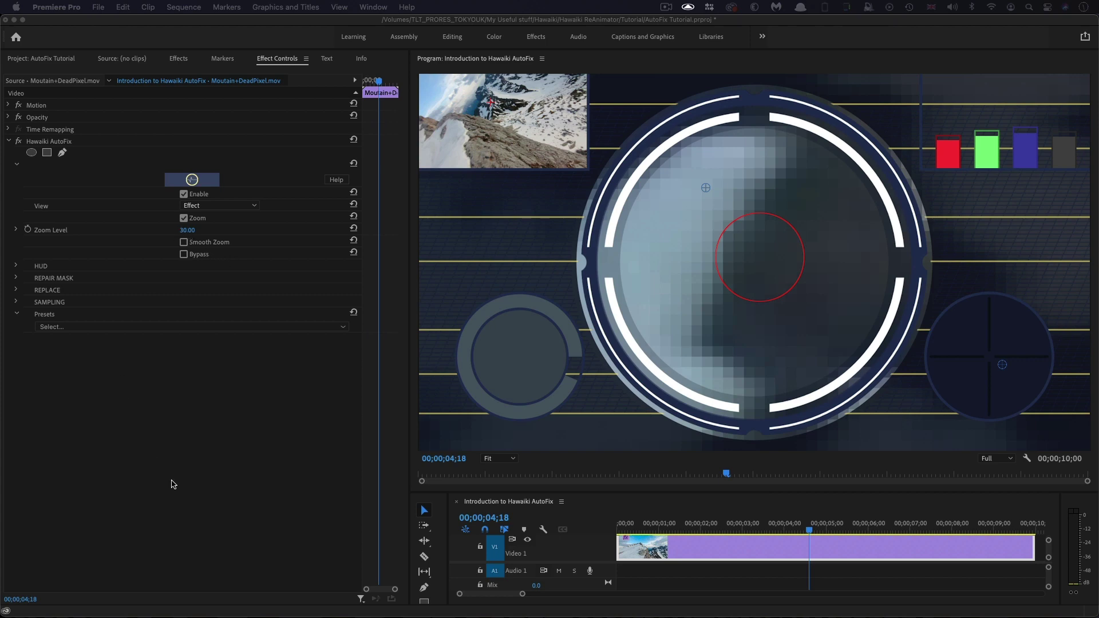
{"action": "left_click", "coordinate": [183, 415]}
{"action": "left_click", "coordinate": [189, 230]}
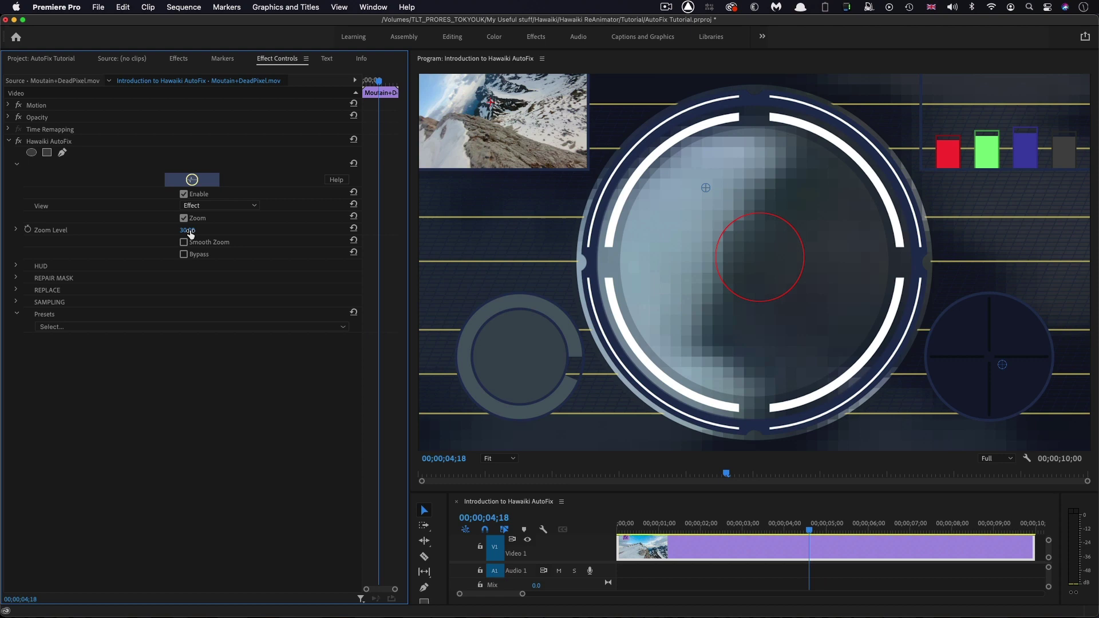
{"action": "type", "text": "56"}
{"action": "key", "text": "Return"}
{"action": "mouse_move", "coordinate": [187, 230]}
{"action": "left_mouse_down"}
{"action": "mouse_move", "coordinate": [213, 230]}
{"action": "mouse_move", "coordinate": [196, 230]}
{"action": "left_mouse_up"}
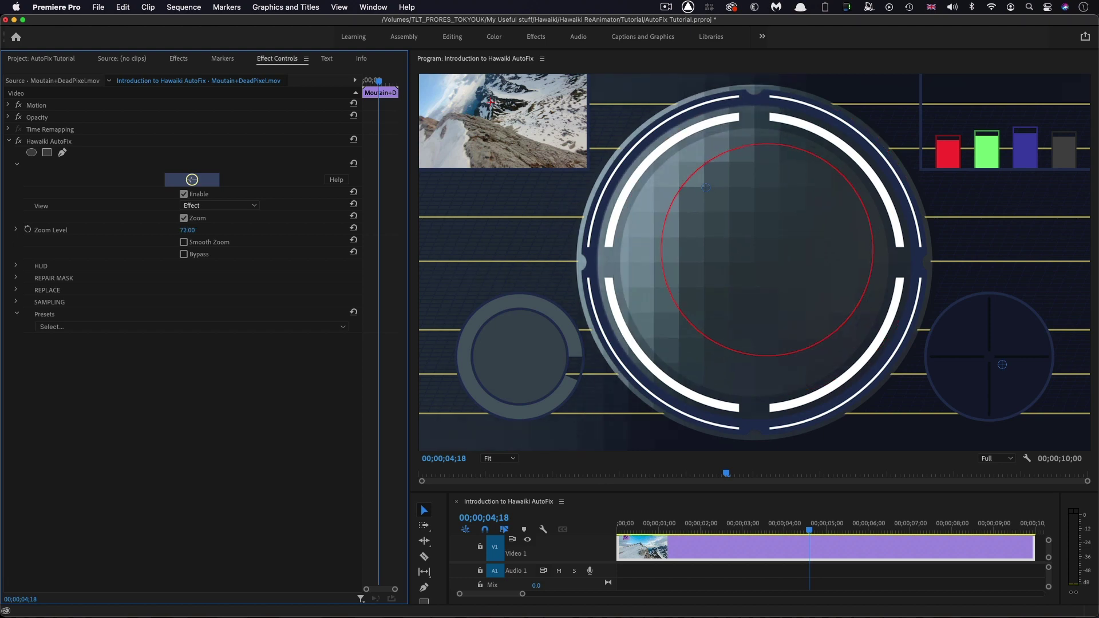
{"action": "left_click_drag", "start_coordinate": [195, 230], "coordinate": [183, 230]}
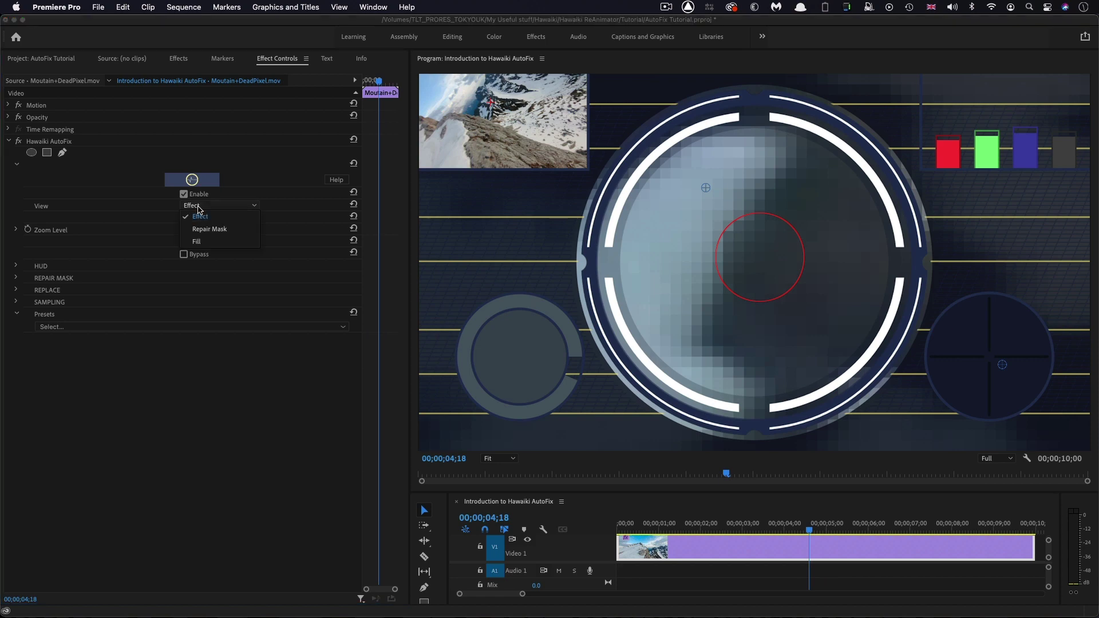
- Cycle View through Repair Mask and Fill back to Effect, then expand Repair Mask settings
{"action": "left_click", "coordinate": [254, 207]}
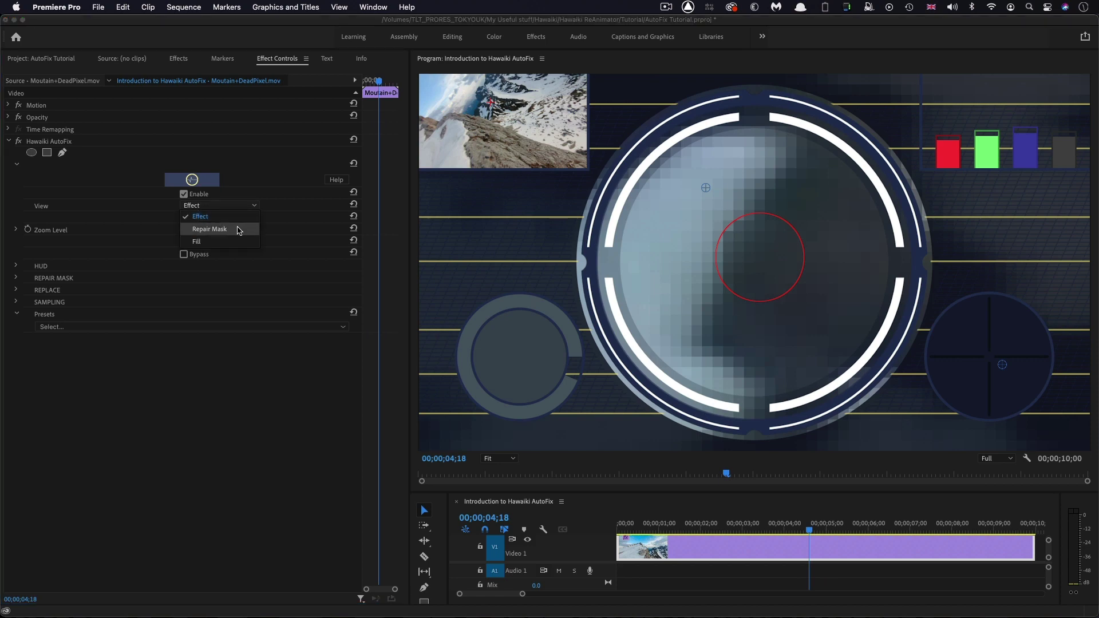
{"action": "left_click", "coordinate": [239, 229]}
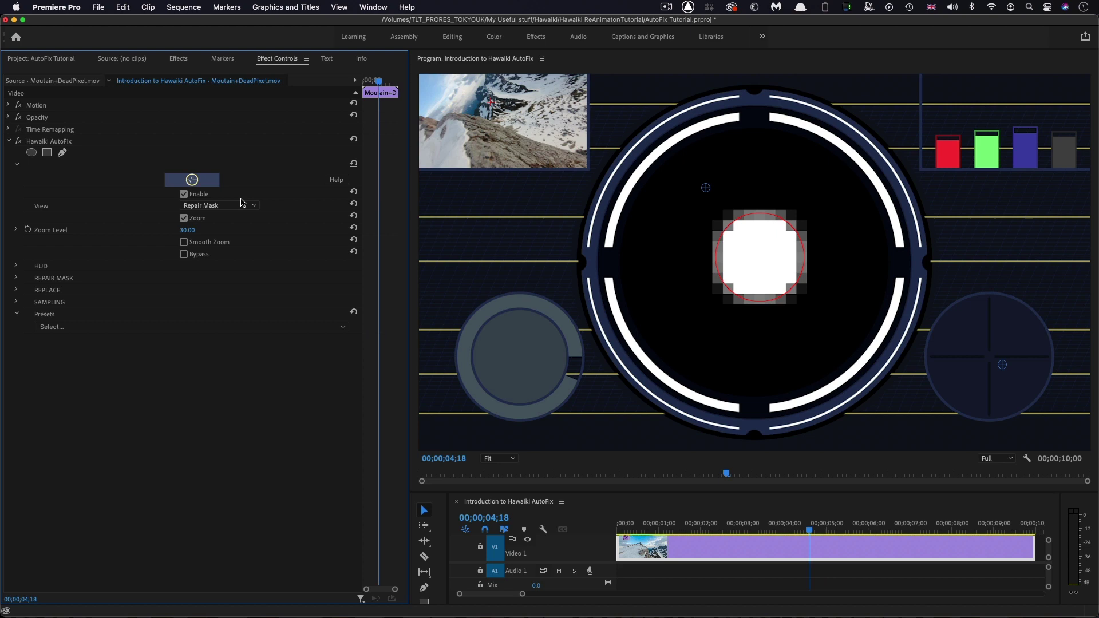
{"action": "left_click", "coordinate": [239, 207]}
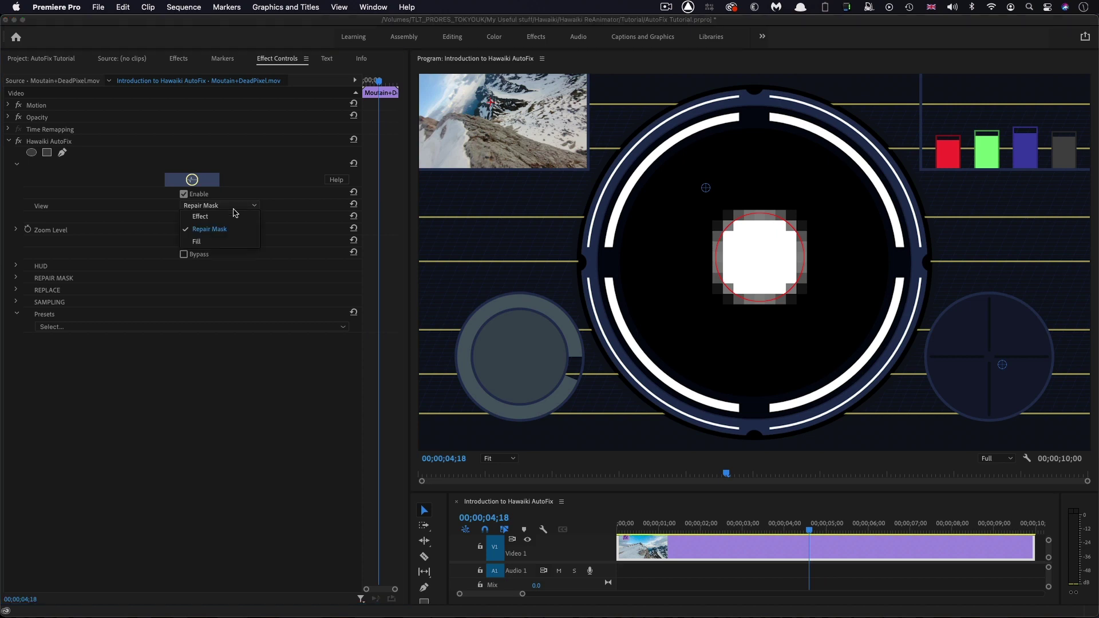
{"action": "left_click", "coordinate": [218, 244]}
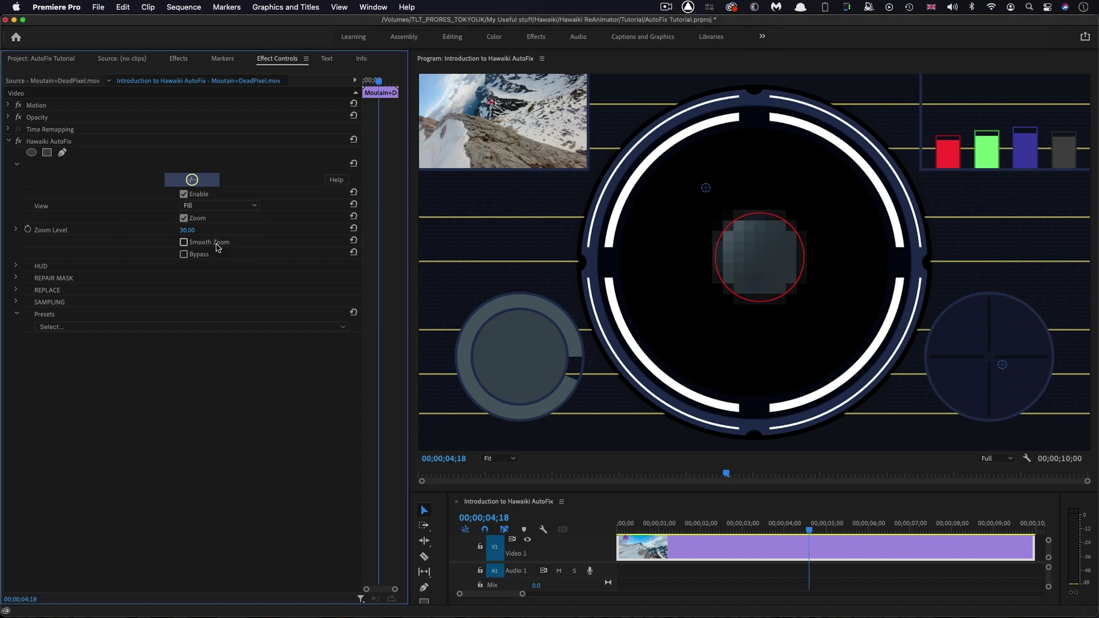
{"action": "left_click", "coordinate": [218, 206]}
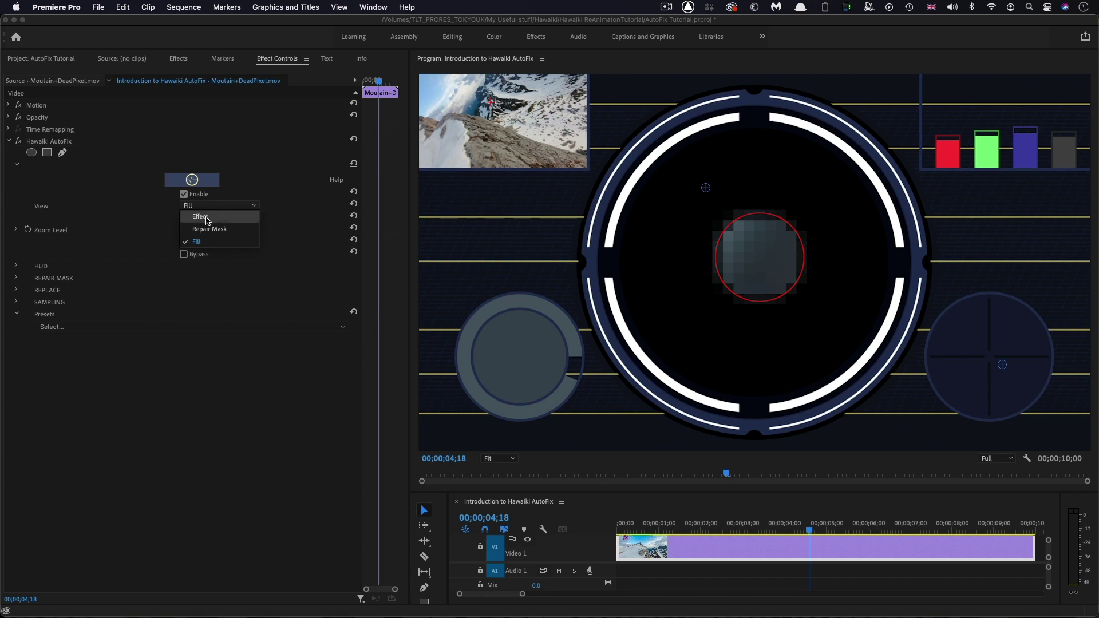
{"action": "left_click", "coordinate": [207, 218]}
{"action": "left_click", "coordinate": [30, 277]}
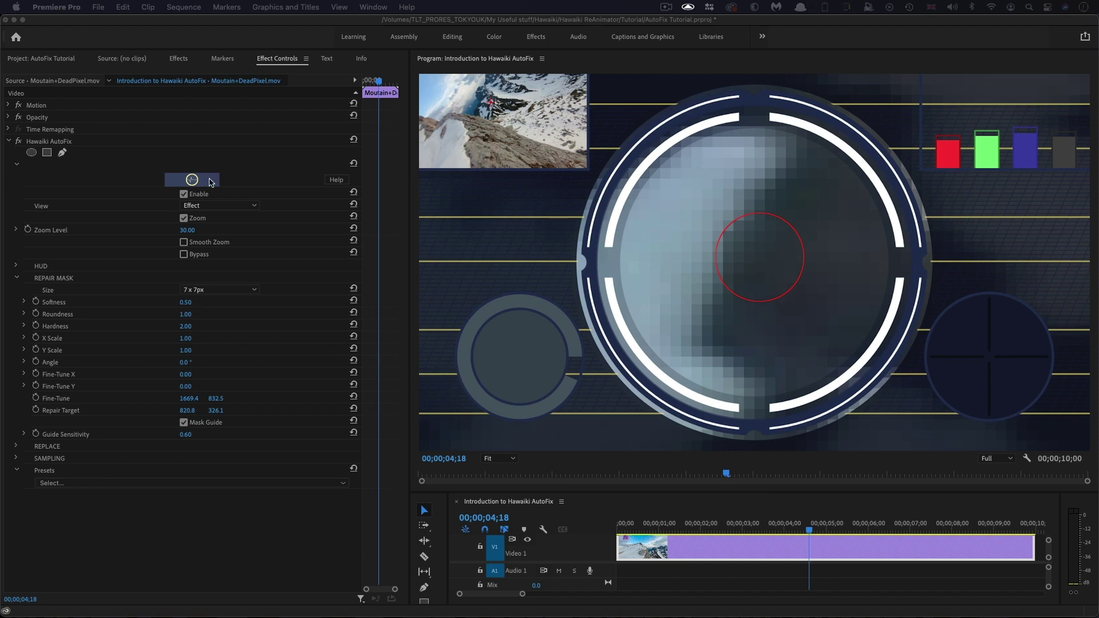
- View the black-and-white mask and shape it to X 1.33, Y 0.83, angle about 38°
{"action": "left_click", "coordinate": [201, 206]}
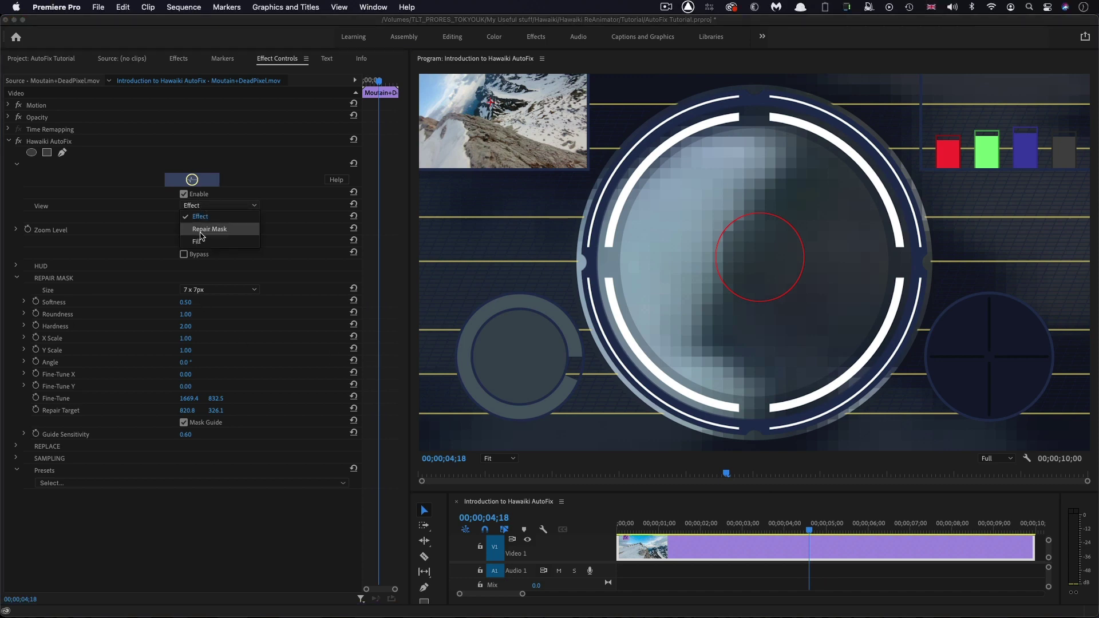
{"action": "left_click", "coordinate": [201, 232]}
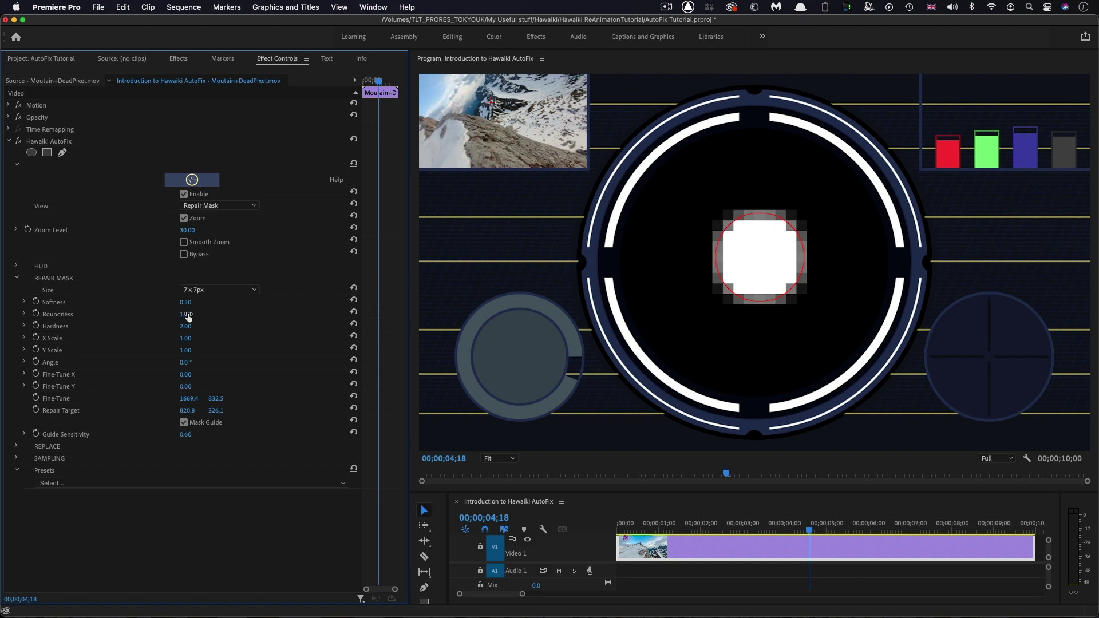
{"action": "left_click_drag", "start_coordinate": [187, 317], "coordinate": [187, 316]}
{"action": "left_click_drag", "start_coordinate": [186, 314], "coordinate": [186, 314]}
{"action": "mouse_move", "coordinate": [186, 314]}
{"action": "left_mouse_down"}
{"action": "mouse_move", "coordinate": [246, 327]}
{"action": "mouse_move", "coordinate": [196, 327]}
{"action": "mouse_move", "coordinate": [205, 338]}
{"action": "mouse_move", "coordinate": [174, 351]}
{"action": "mouse_move", "coordinate": [208, 363]}
{"action": "left_mouse_up"}
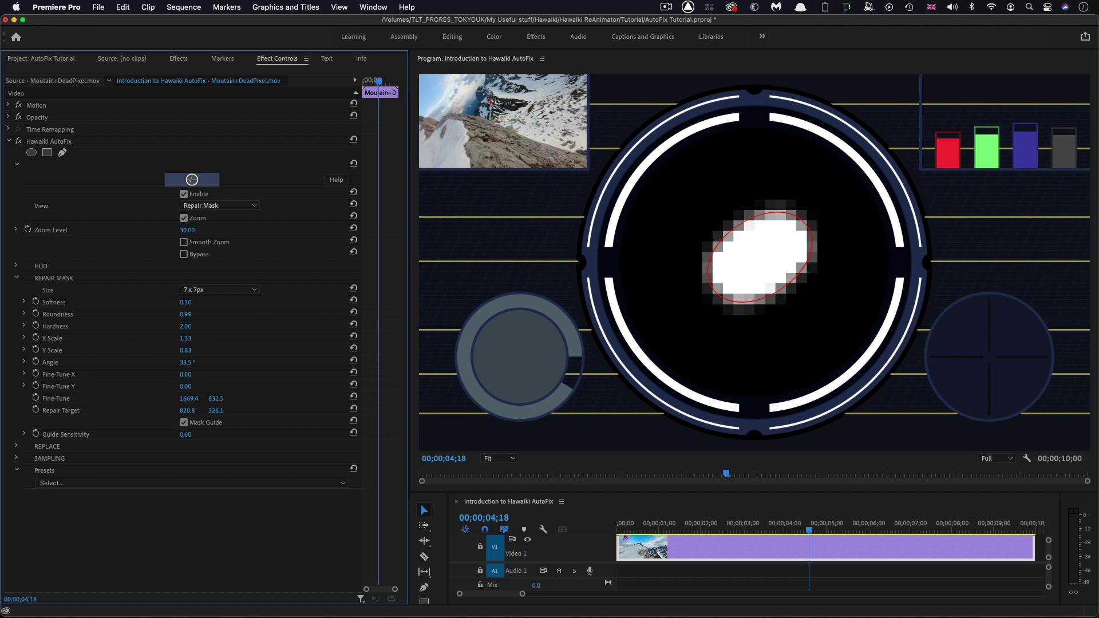
{"action": "left_click_drag", "start_coordinate": [186, 362], "coordinate": [195, 363]}
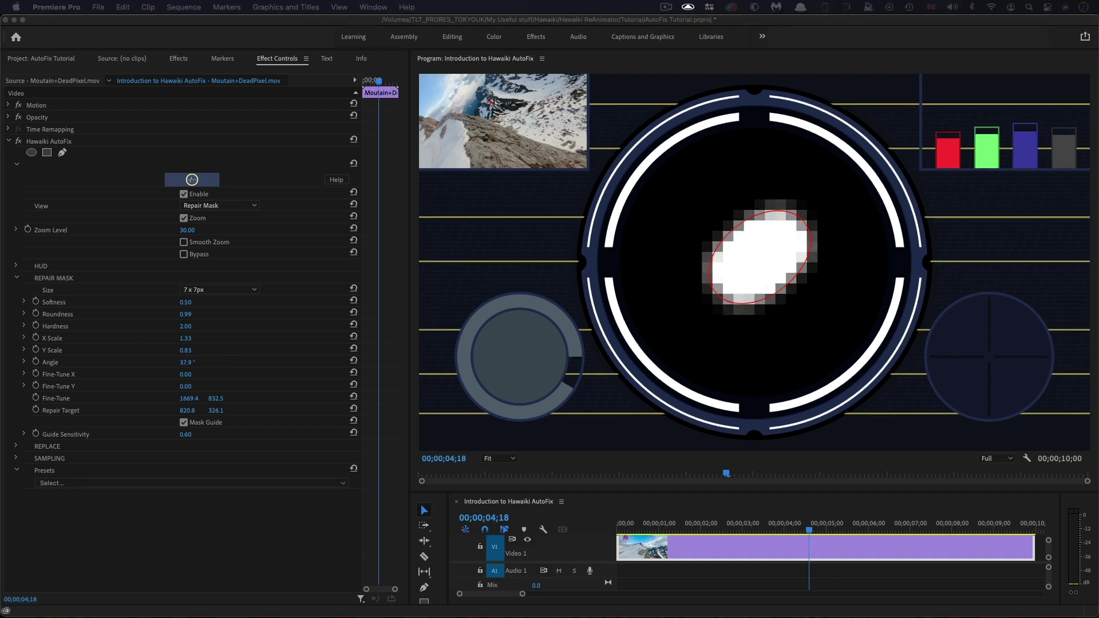
- Expand Replace, show the Replace Guide boxes while setting Replace to 2, then hide them
{"action": "left_click", "coordinate": [17, 278]}
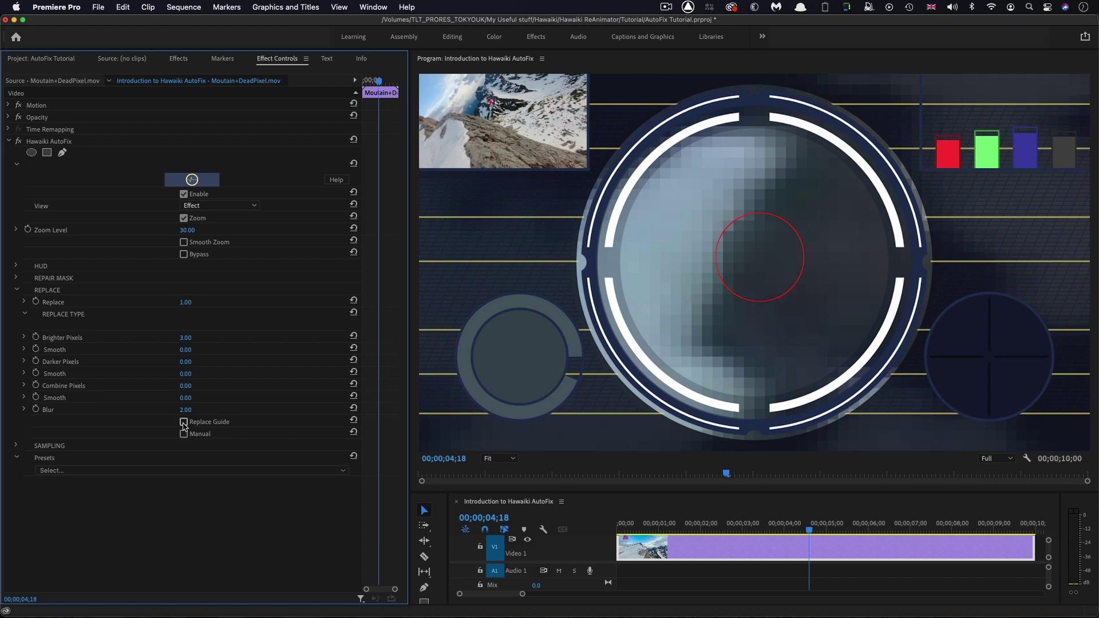
{"action": "left_click", "coordinate": [184, 422]}
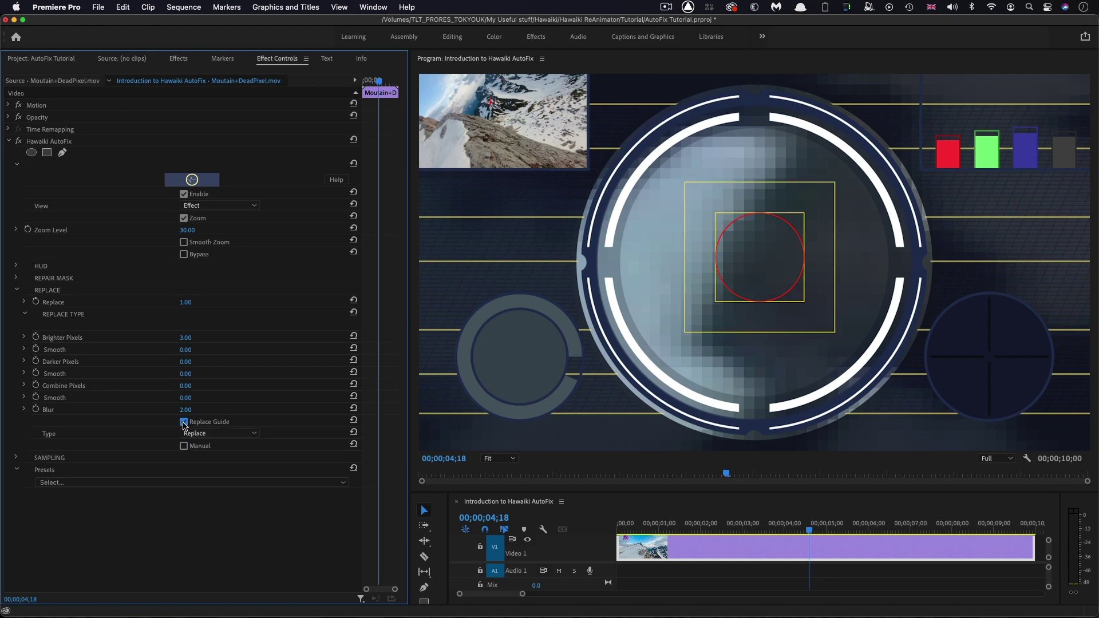
{"action": "left_click_drag", "start_coordinate": [186, 303], "coordinate": [191, 303]}
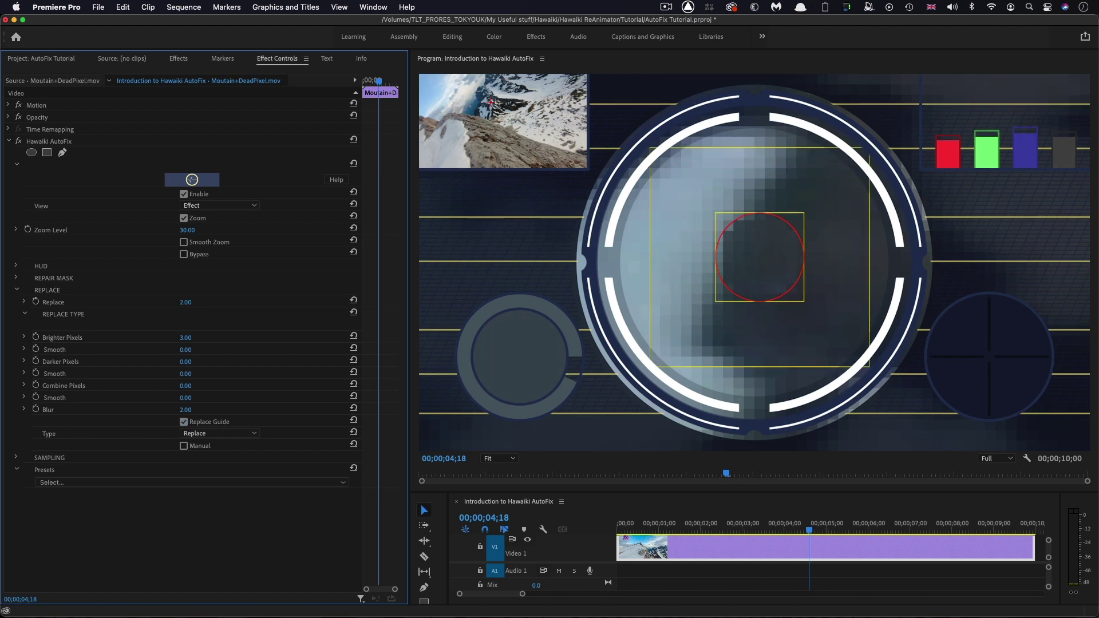
{"action": "left_click", "coordinate": [184, 423]}
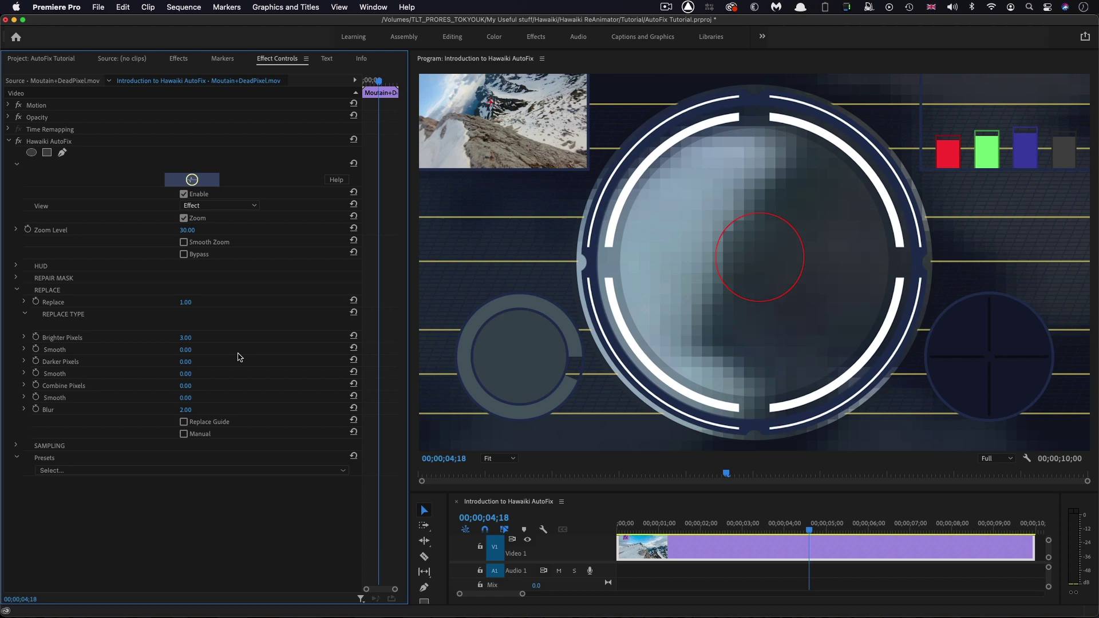
- Try Combine Pixels at 4.7 and 1, then set it back to 0
{"action": "left_click", "coordinate": [185, 386]}
{"action": "type", "text": "4.7"}
{"action": "key", "text": "Return"}
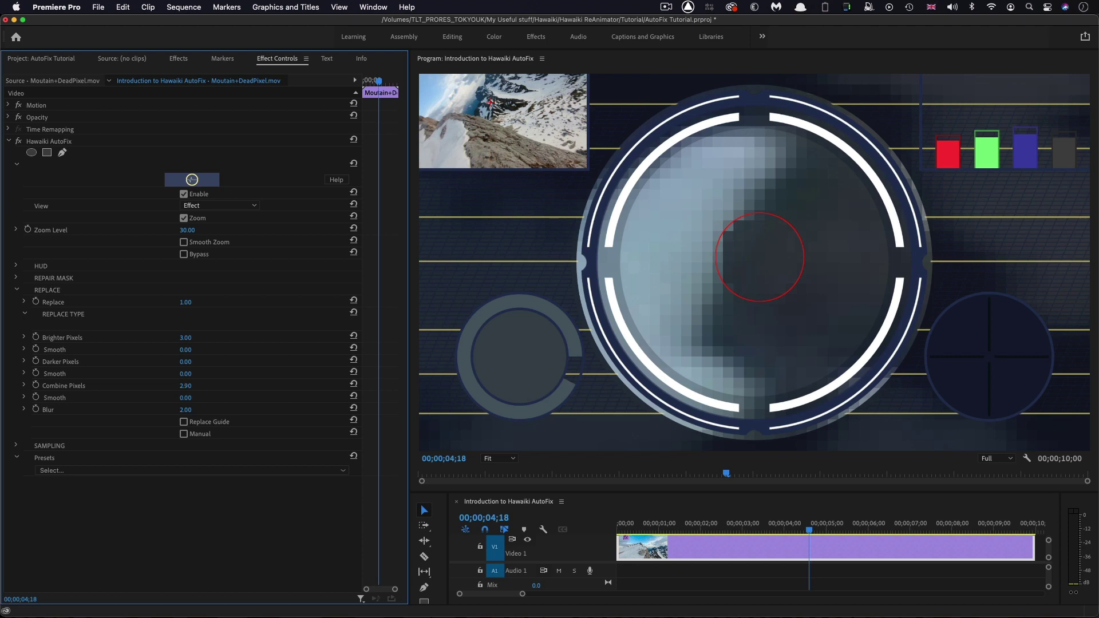
{"action": "type", "text": "1"}
{"action": "key", "text": "Return"}
{"action": "left_click", "coordinate": [189, 386]}
{"action": "type", "text": "0"}
{"action": "key", "text": "Return"}
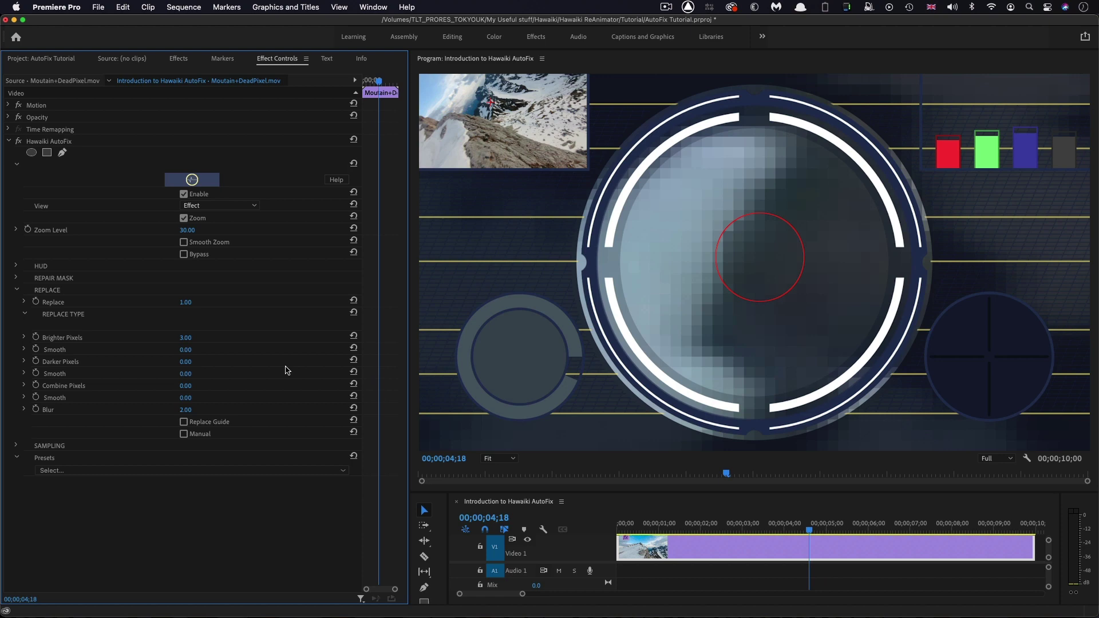
- Set the Smooth value to 3, then raise it to 5.20
{"action": "left_click", "coordinate": [186, 350]}
{"action": "type", "text": "3"}
{"action": "key", "text": "Return"}
{"action": "mouse_move", "coordinate": [185, 350]}
{"action": "left_mouse_down"}
{"action": "mouse_move", "coordinate": [197, 350]}
{"action": "mouse_move", "coordinate": [172, 349]}
{"action": "left_mouse_up"}
{"action": "left_click", "coordinate": [184, 435]}
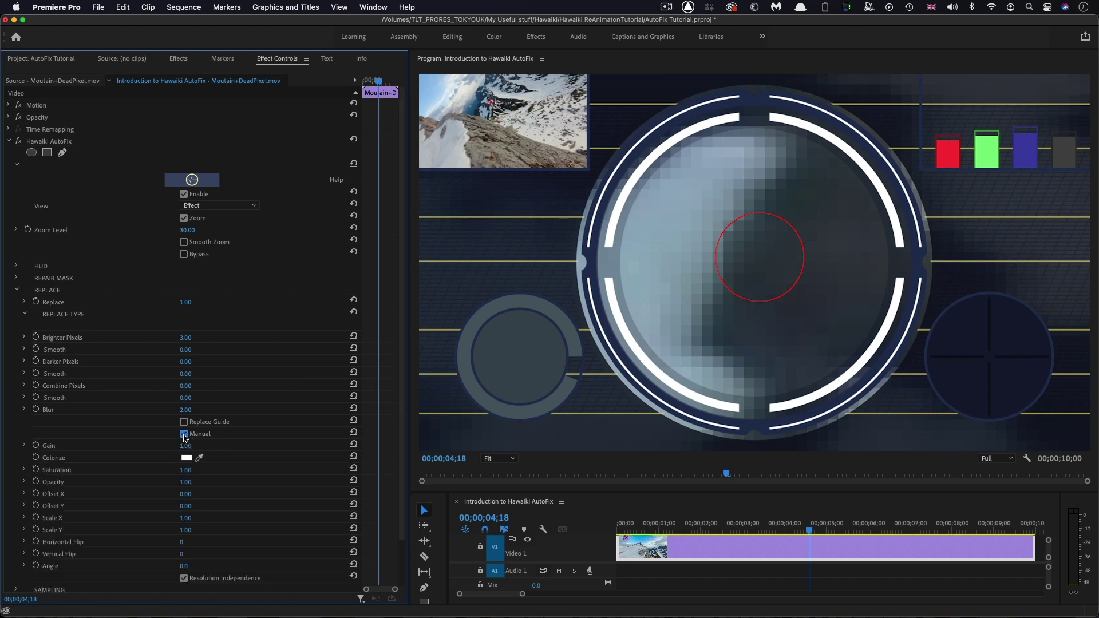
{"action": "left_click_drag", "start_coordinate": [404, 380], "coordinate": [404, 442]}
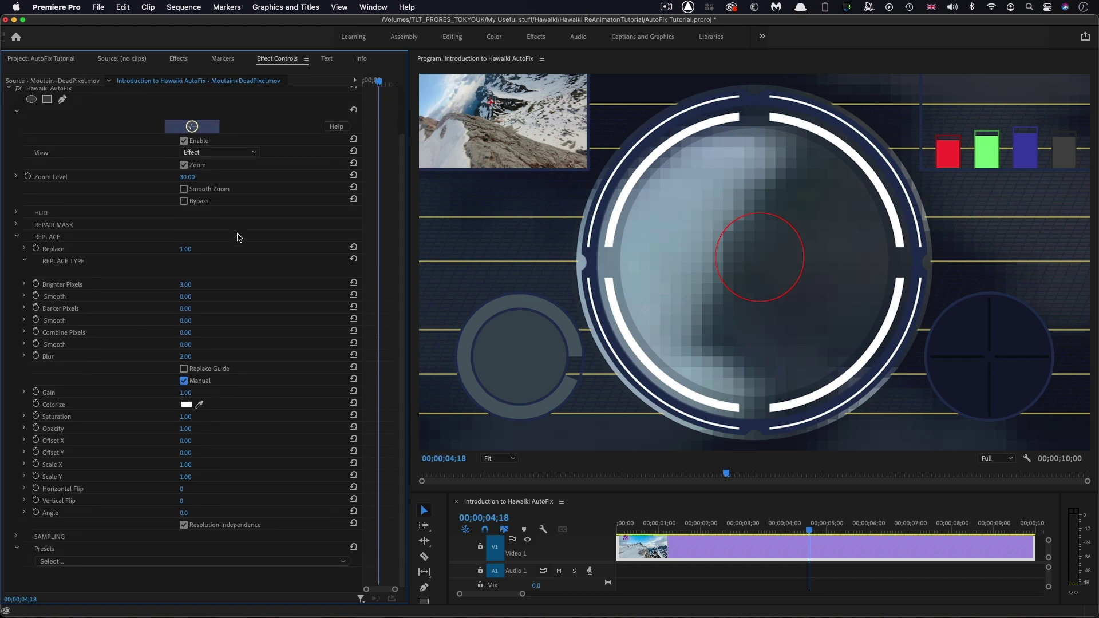
{"action": "left_click_drag", "start_coordinate": [185, 249], "coordinate": [172, 249]}
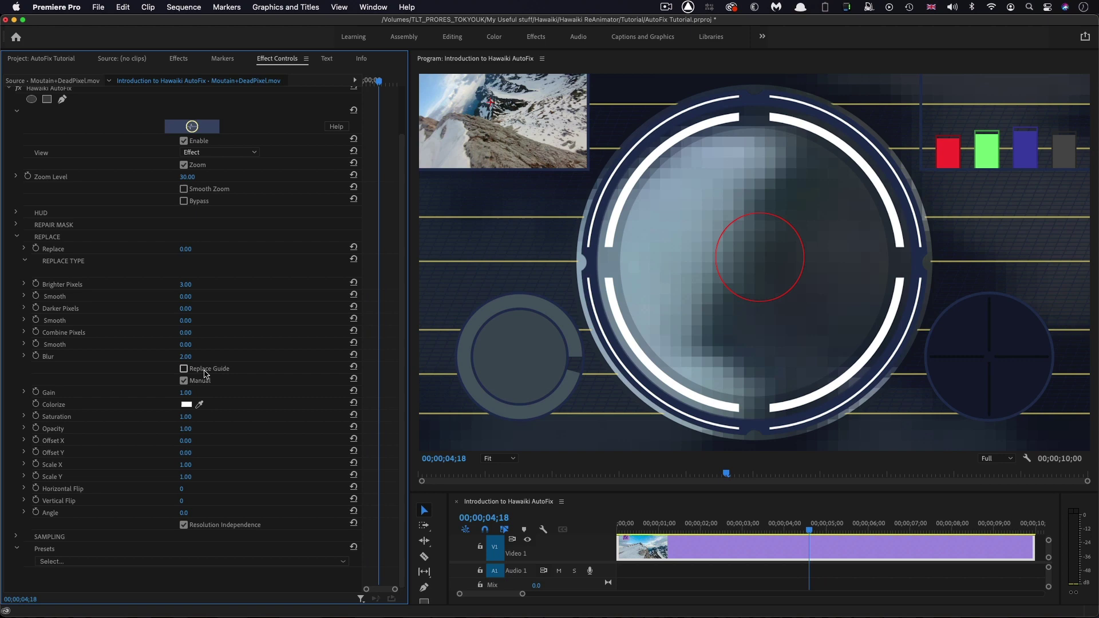
{"action": "left_click_drag", "start_coordinate": [185, 357], "coordinate": [171, 357]}
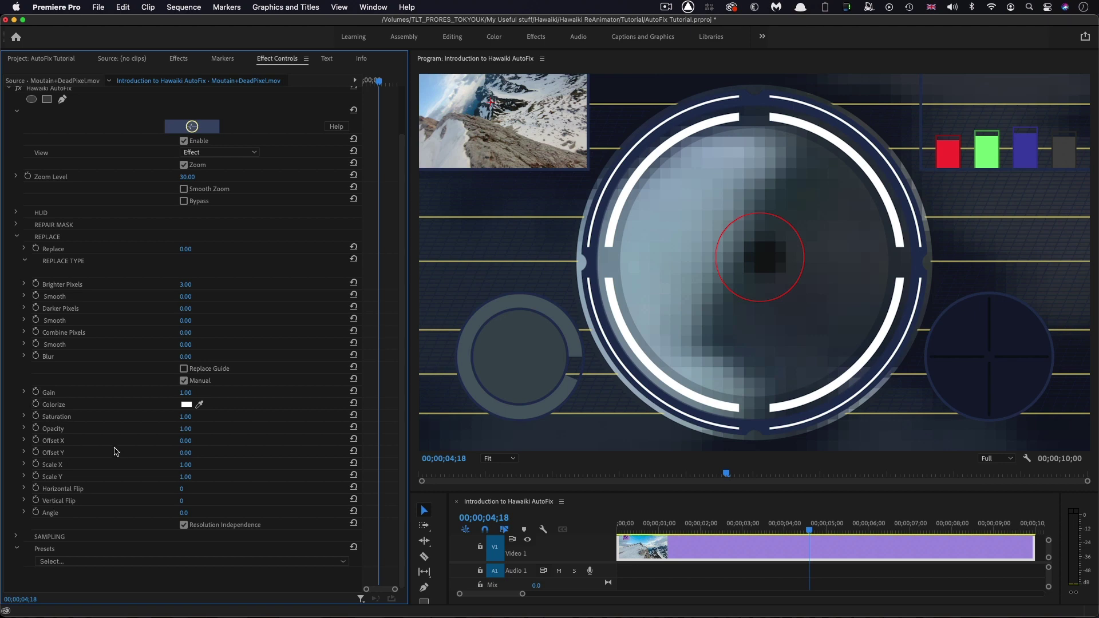
{"action": "left_click_drag", "start_coordinate": [185, 441], "coordinate": [188, 441]}
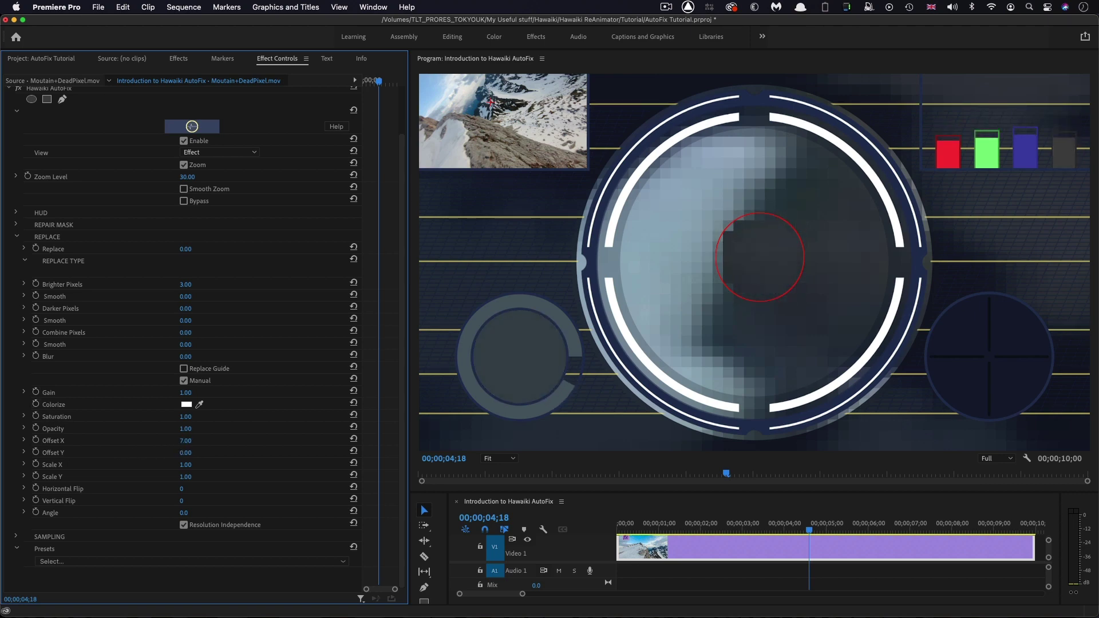
{"action": "mouse_move", "coordinate": [187, 441]}
{"action": "left_mouse_down"}
{"action": "mouse_move", "coordinate": [202, 465]}
{"action": "mouse_move", "coordinate": [178, 464]}
{"action": "left_mouse_up"}
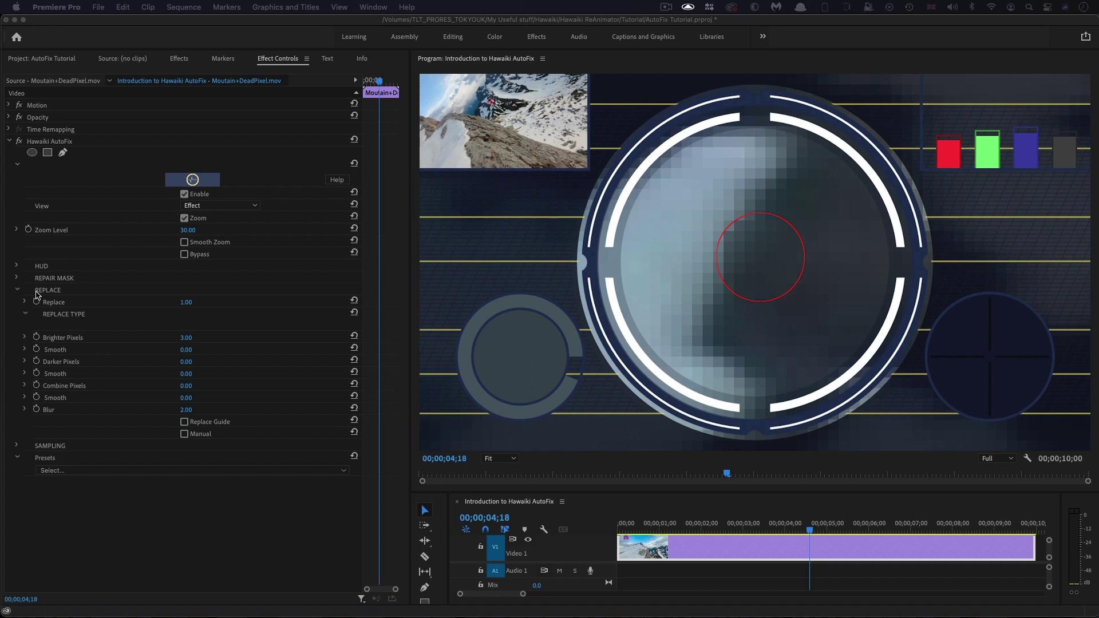
- Expand HUD, toggle Navigation View, set its Scale to 0.60, and jump to 00;00;02;16
{"action": "left_click", "coordinate": [16, 267]}
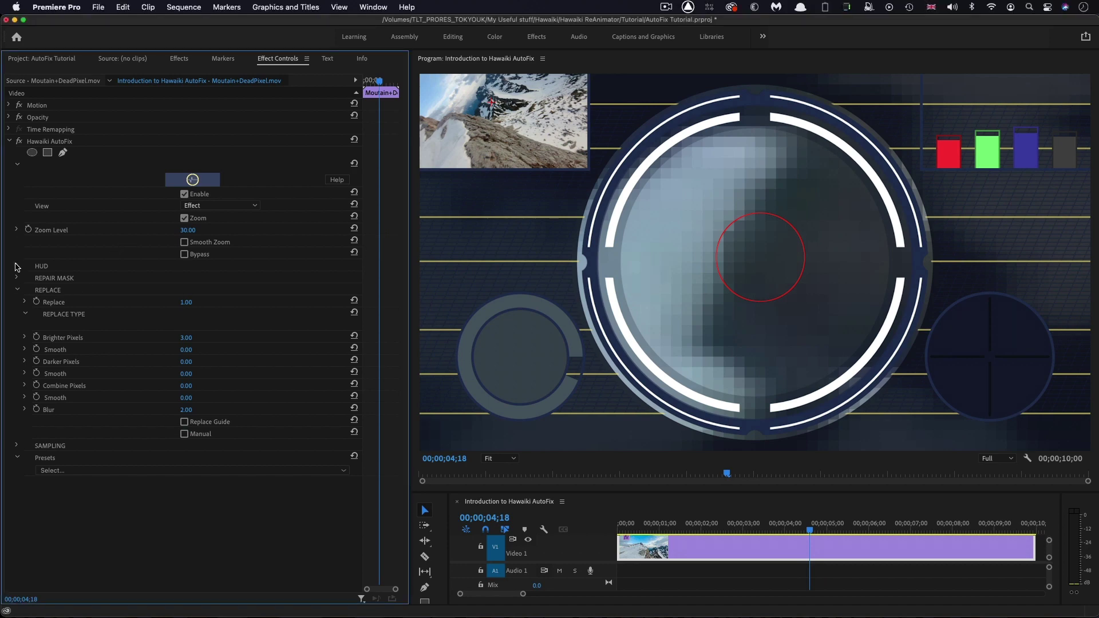
{"action": "left_click", "coordinate": [16, 267]}
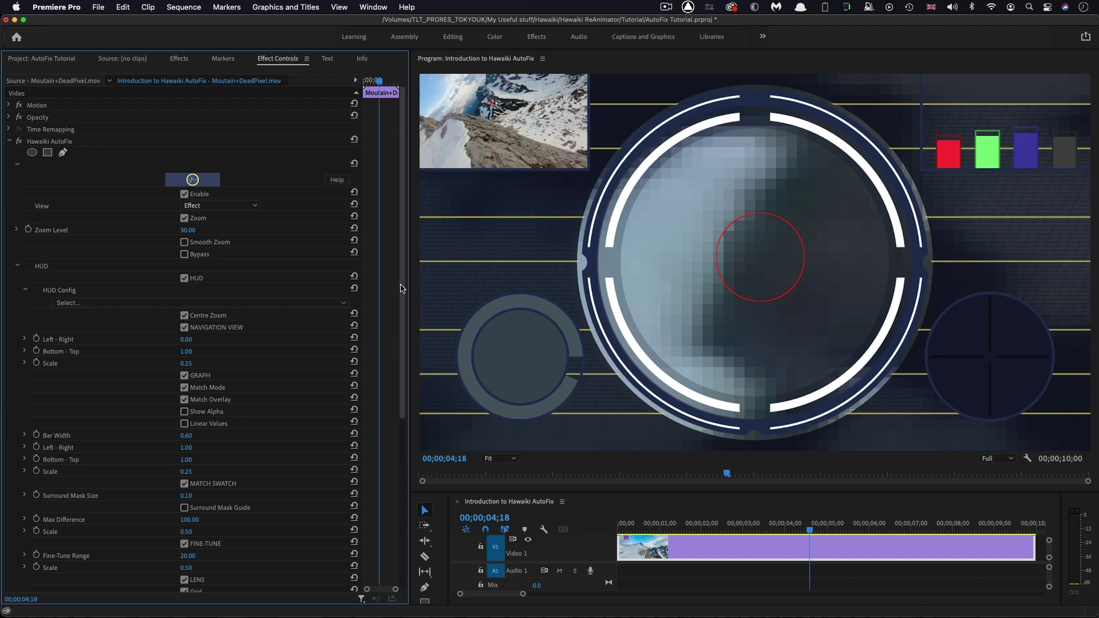
{"action": "left_click_drag", "start_coordinate": [403, 290], "coordinate": [403, 384]}
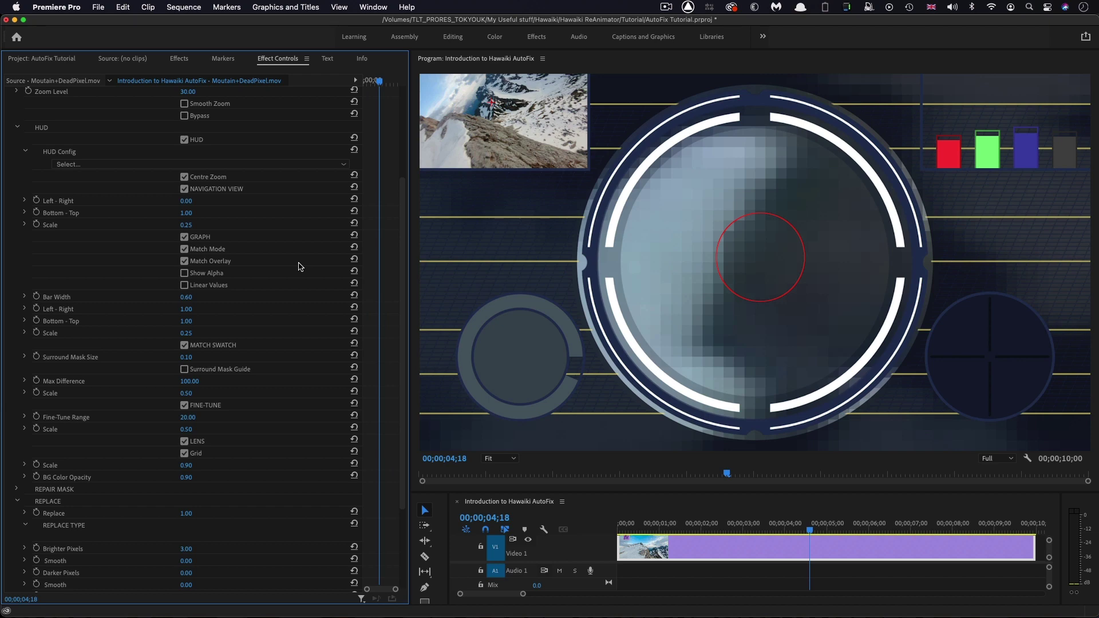
{"action": "left_click", "coordinate": [184, 189]}
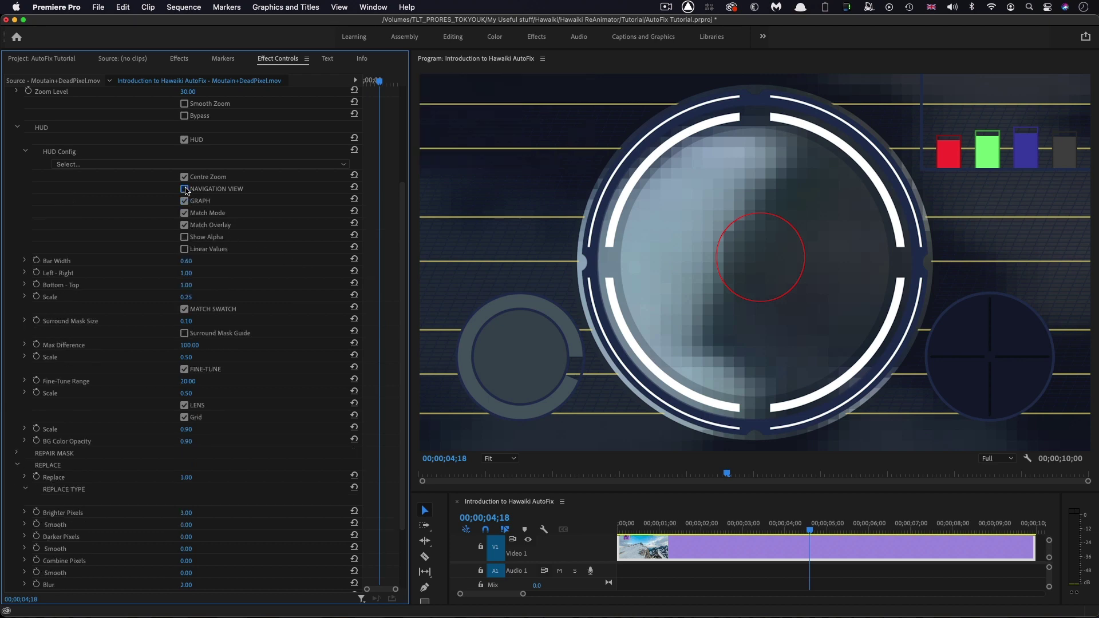
{"action": "left_click", "coordinate": [184, 189]}
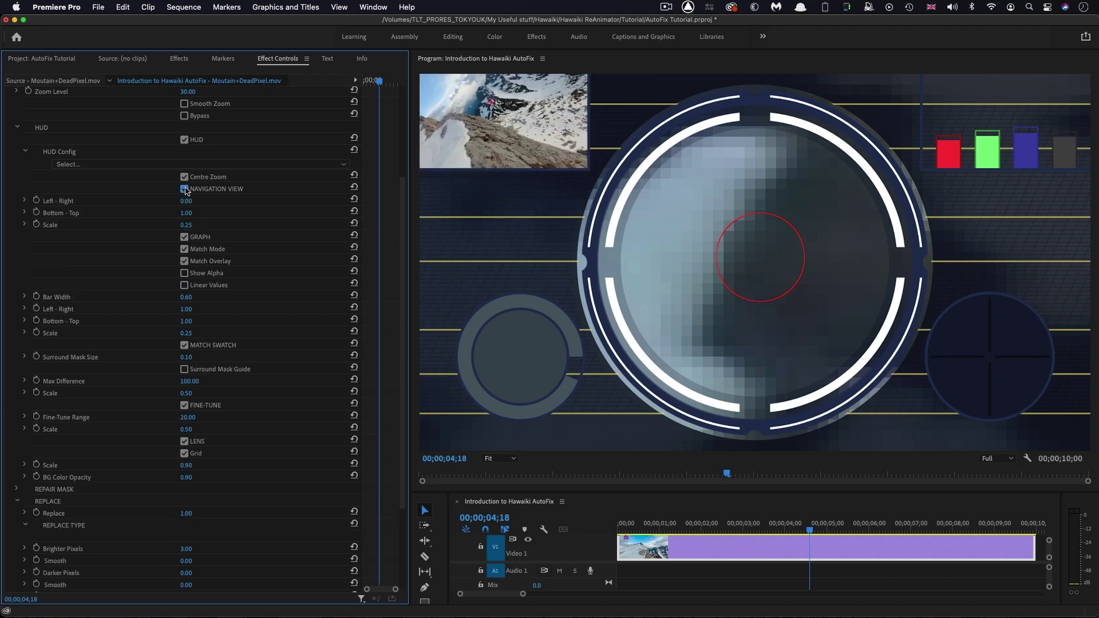
{"action": "left_click_drag", "start_coordinate": [185, 225], "coordinate": [191, 225]}
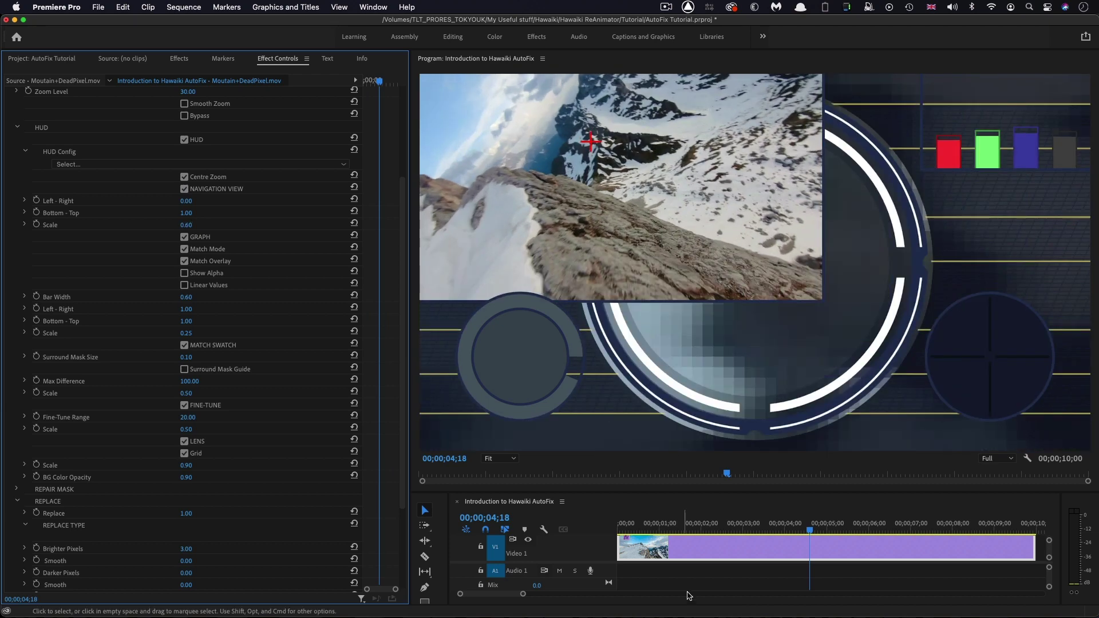
{"action": "left_click", "coordinate": [724, 531]}
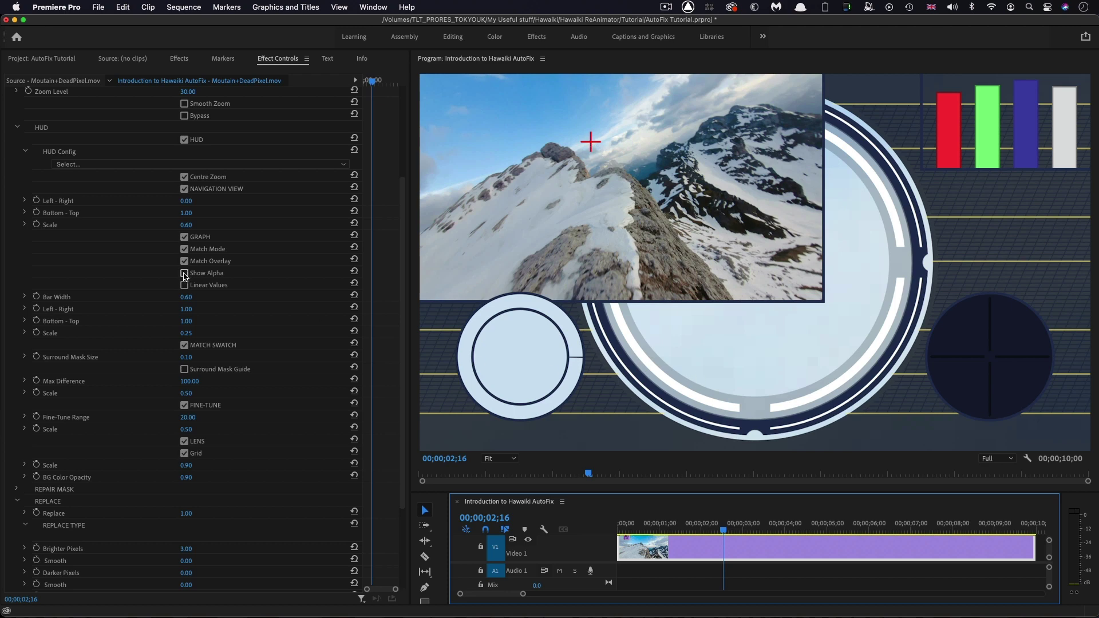
- Reset the navigation inset to 0.25 scale, and toggle Match Swatch and Graph off and back on
{"action": "left_click", "coordinate": [354, 223]}
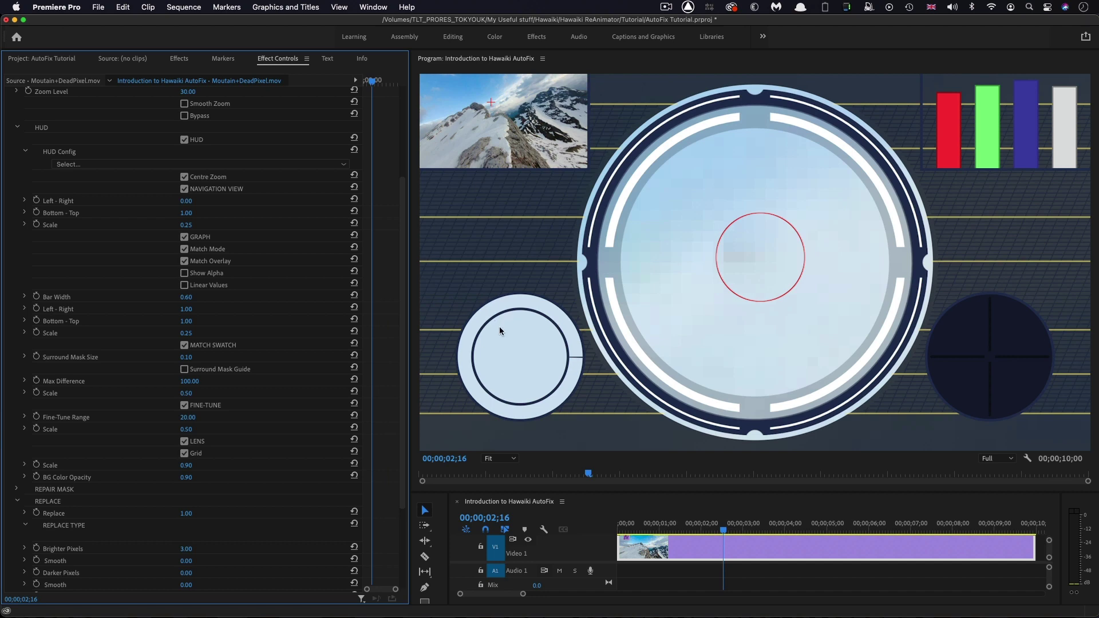
{"action": "left_click", "coordinate": [184, 345]}
{"action": "left_click", "coordinate": [184, 345]}
{"action": "left_click", "coordinate": [184, 237]}
{"action": "left_click", "coordinate": [184, 237]}
- Toggle Fine-Tune and Grid off and on, and trial then undo 1.00 background colour opacity
{"action": "left_click", "coordinate": [185, 405]}
{"action": "left_click", "coordinate": [185, 406]}
{"action": "left_click", "coordinate": [185, 454]}
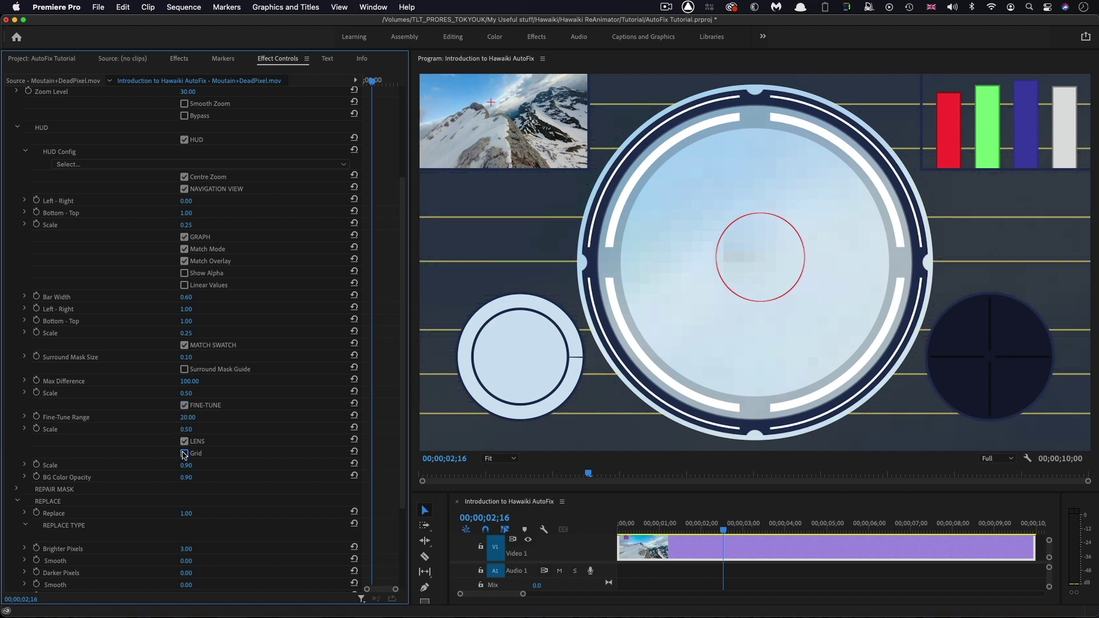
{"action": "left_click", "coordinate": [184, 453]}
{"action": "left_click_drag", "start_coordinate": [186, 477], "coordinate": [198, 478]}
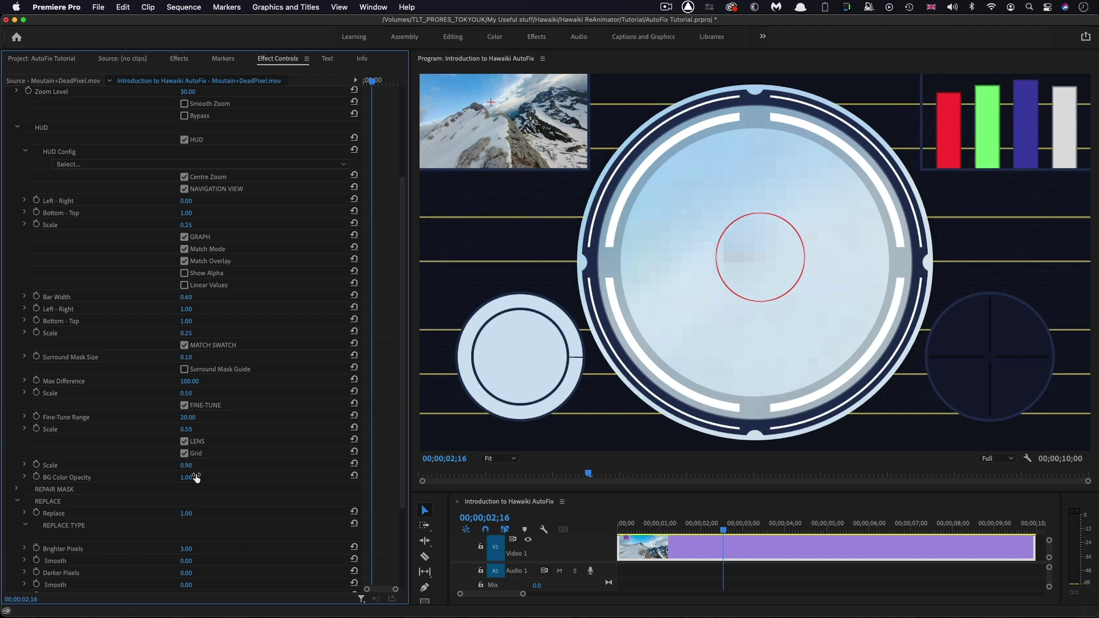
{"action": "key", "text": "ctrl+z"}
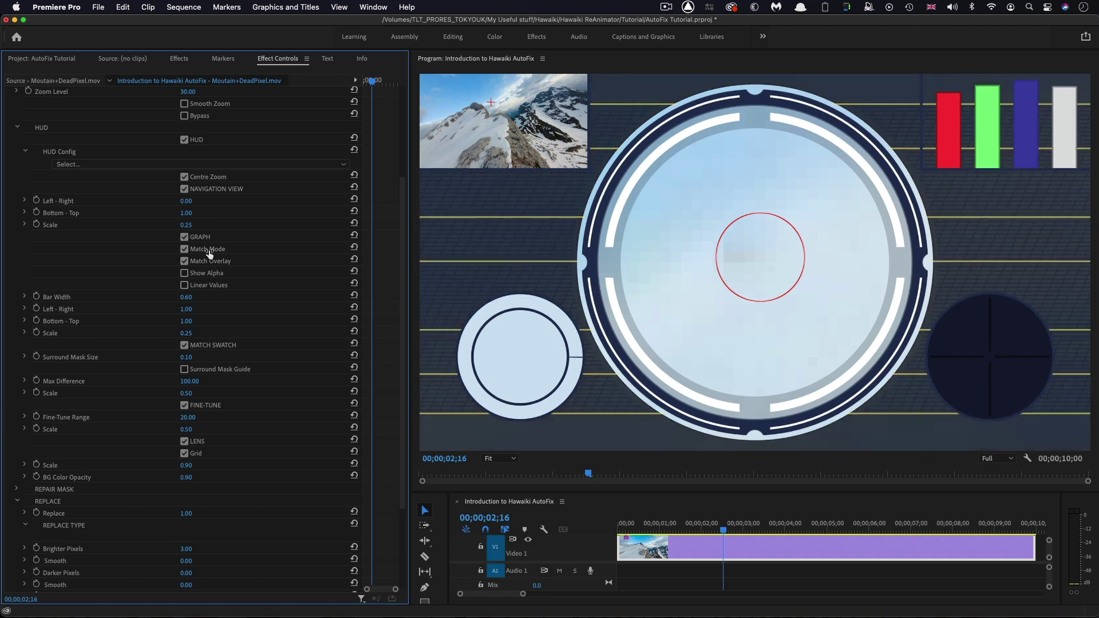
- Review the HUD Config layout presets, then launch the Hawaiki AutoFix help documentation
{"action": "scroll", "coordinate": [265, 327], "scroll_direction": "up", "scroll_amount": 5}
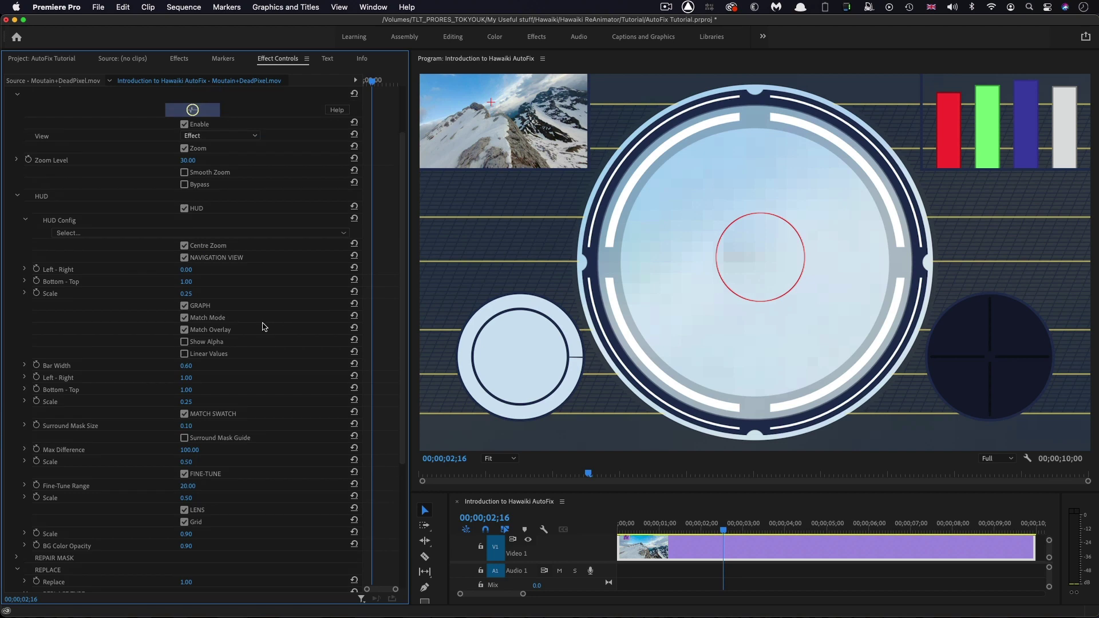
{"action": "scroll", "coordinate": [265, 327], "scroll_direction": "up", "scroll_amount": 1}
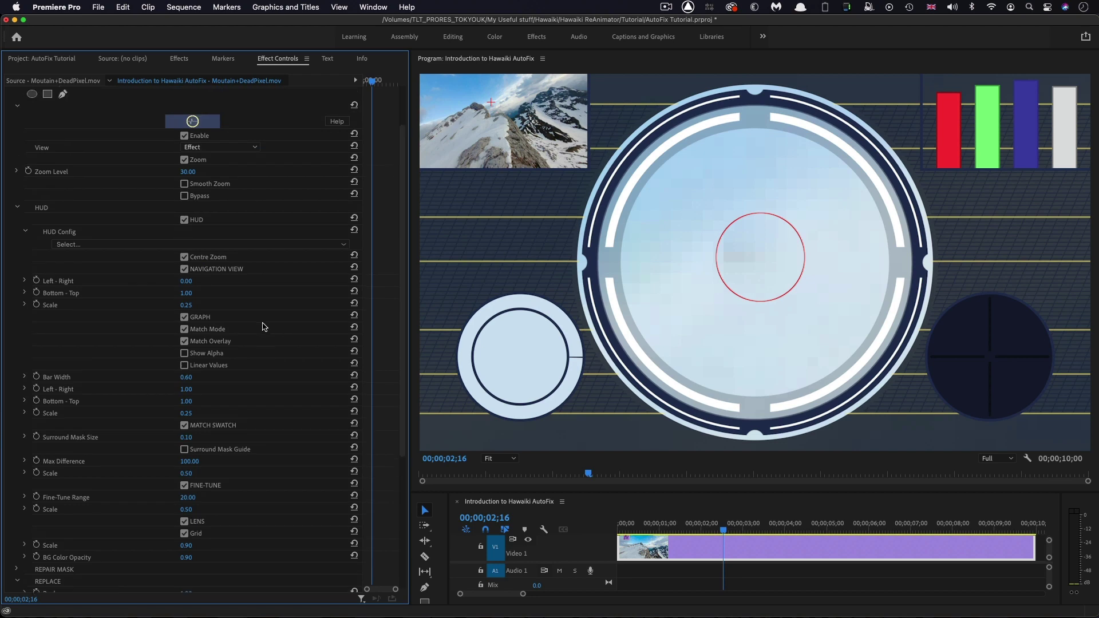
{"action": "left_click", "coordinate": [234, 245]}
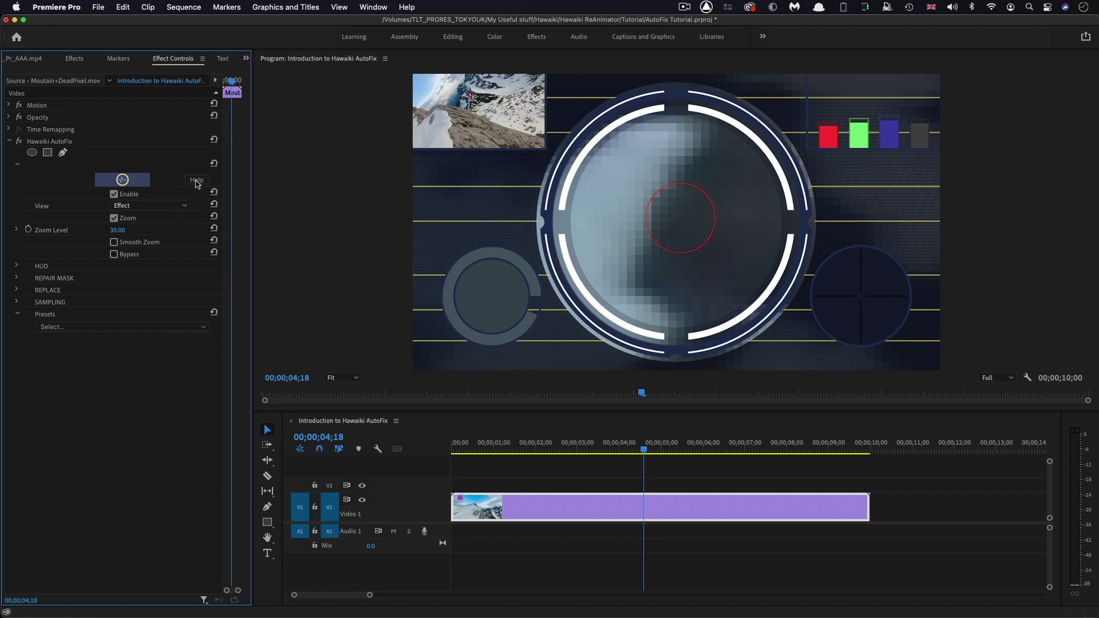
{"action": "left_click", "coordinate": [123, 181]}
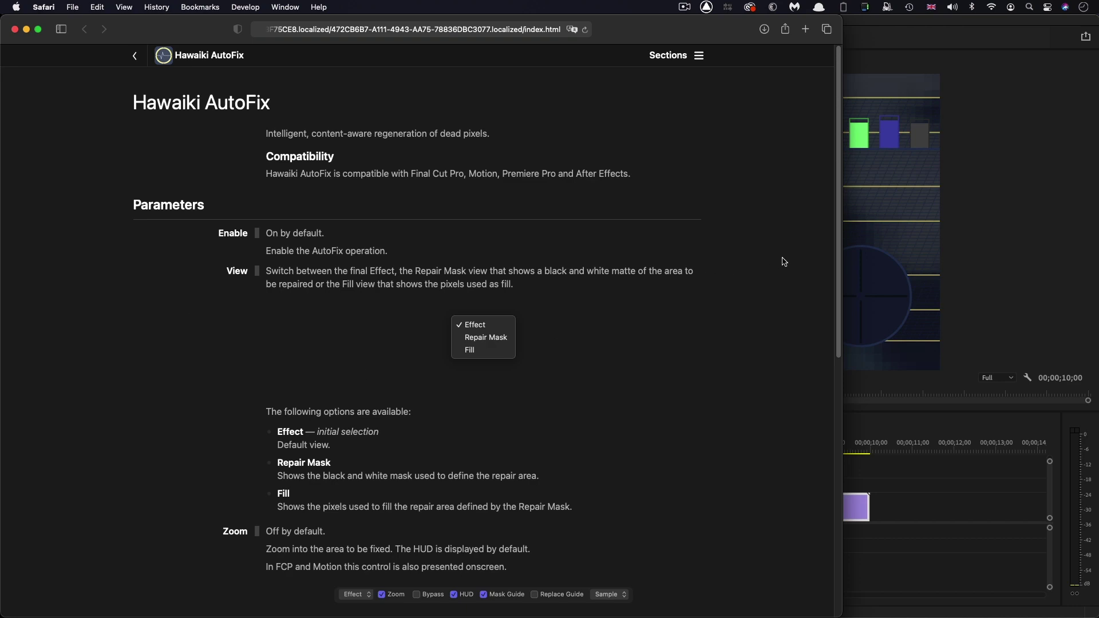
- Scroll the AutoFix help page down to the HUD, Repair Mask, Replace, Sampling and Presets sections
{"action": "scroll", "coordinate": [781, 267], "scroll_direction": "down", "scroll_amount": 5}
{"action": "scroll", "coordinate": [779, 271], "scroll_direction": "down", "scroll_amount": 5}
{"action": "scroll", "coordinate": [779, 272], "scroll_direction": "down", "scroll_amount": 4}
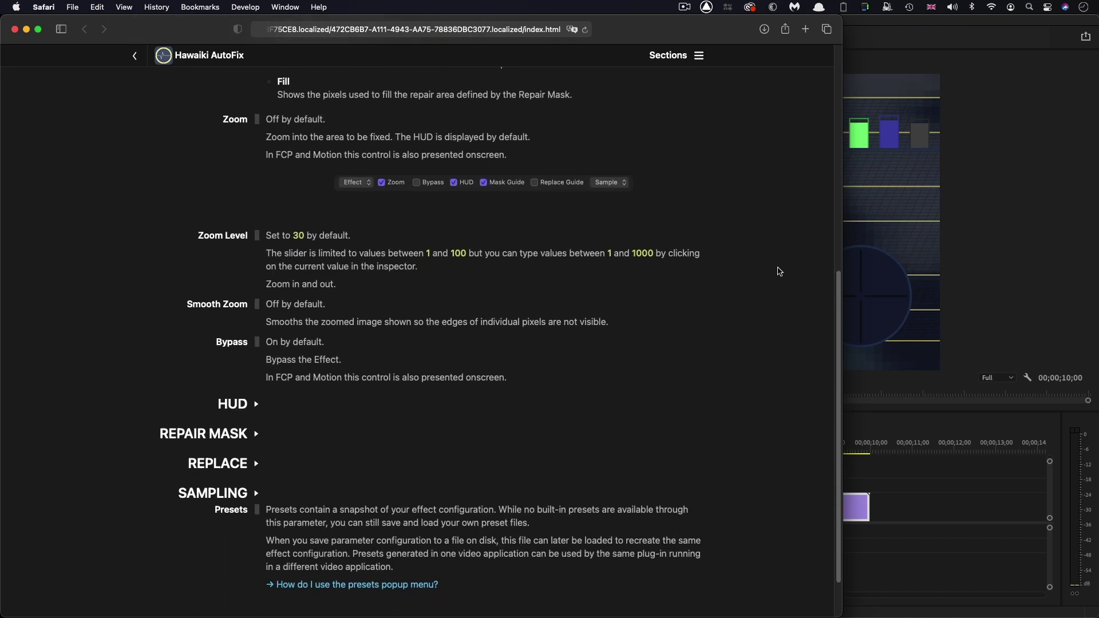